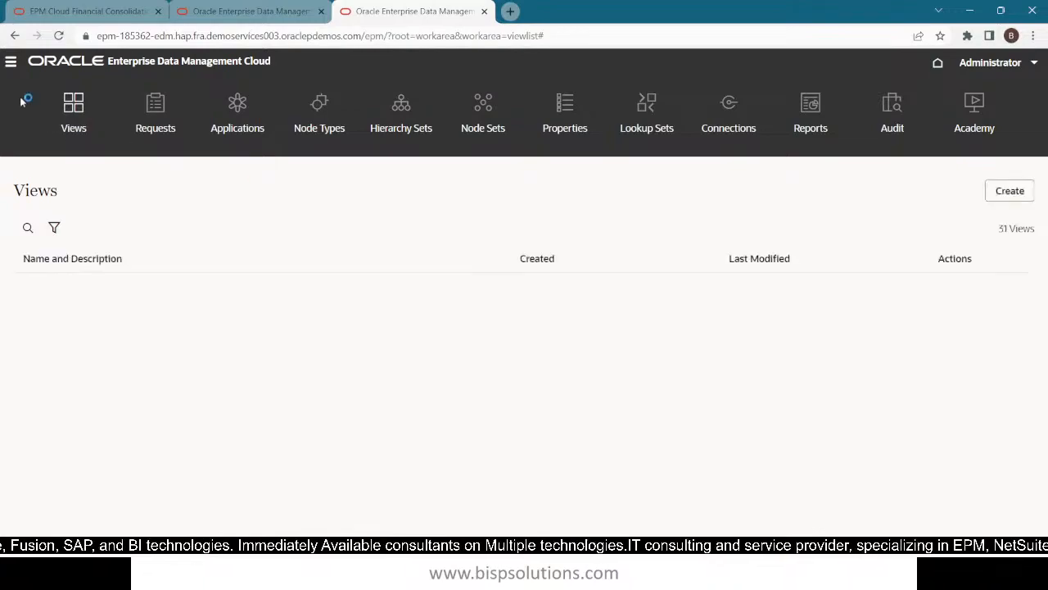
- Start registering a new application of the Financial Consolidation and Close type
click(59, 67)
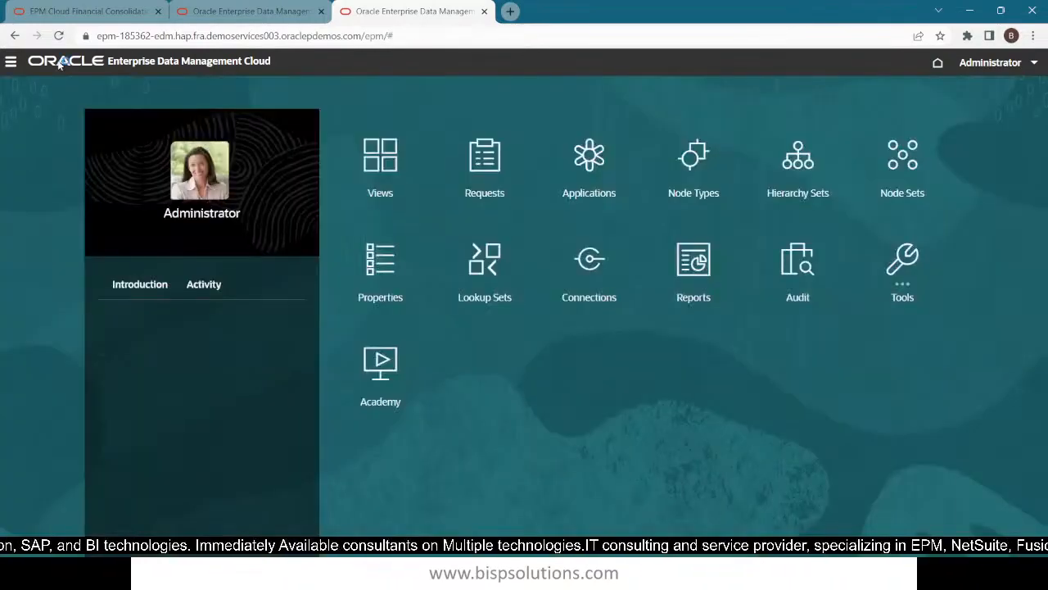
click(591, 157)
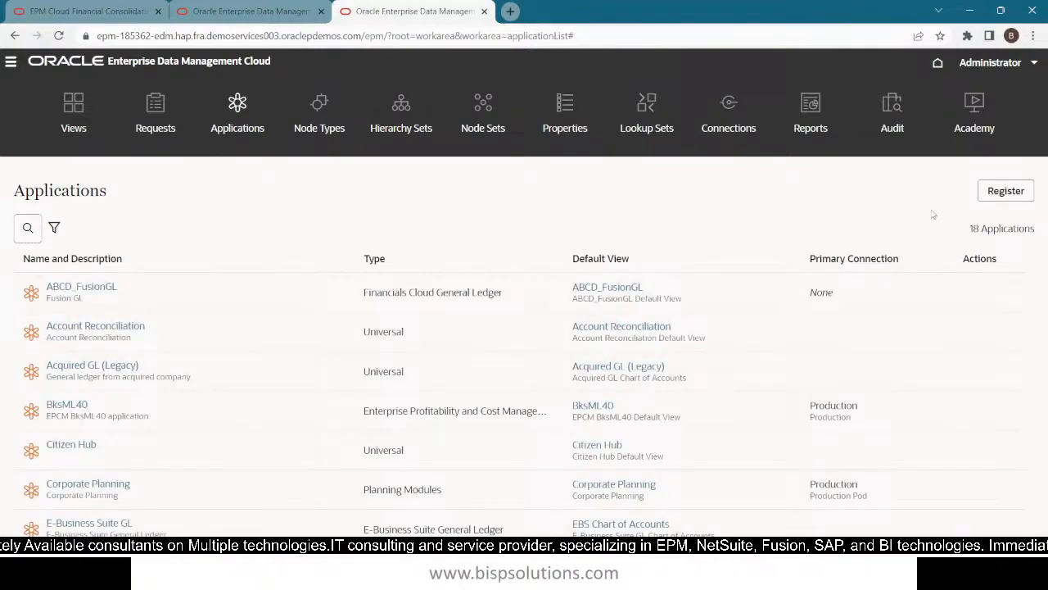
click(1009, 194)
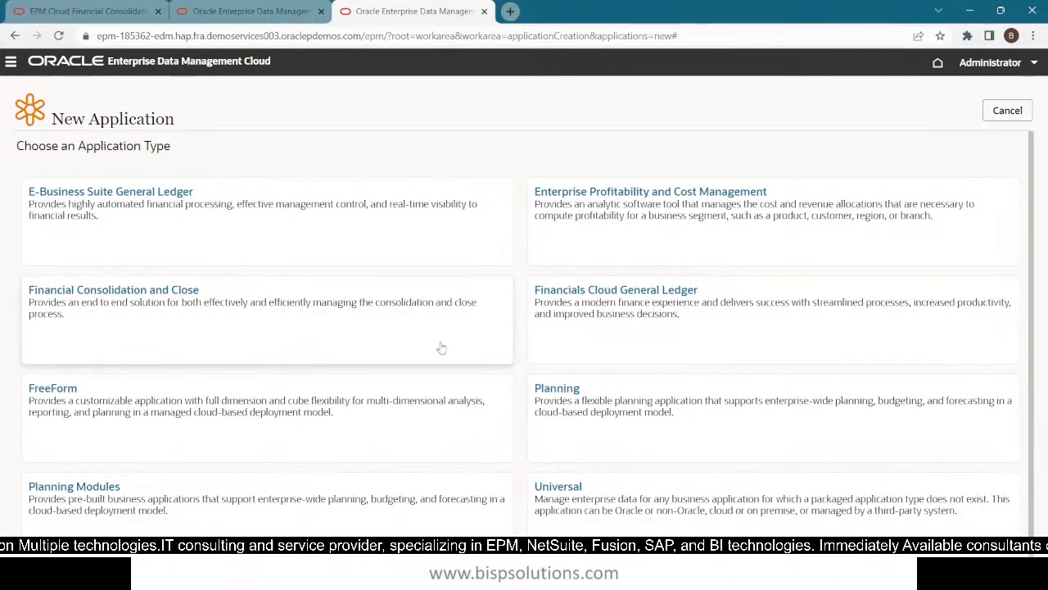
scroll(475, 392, down, 1)
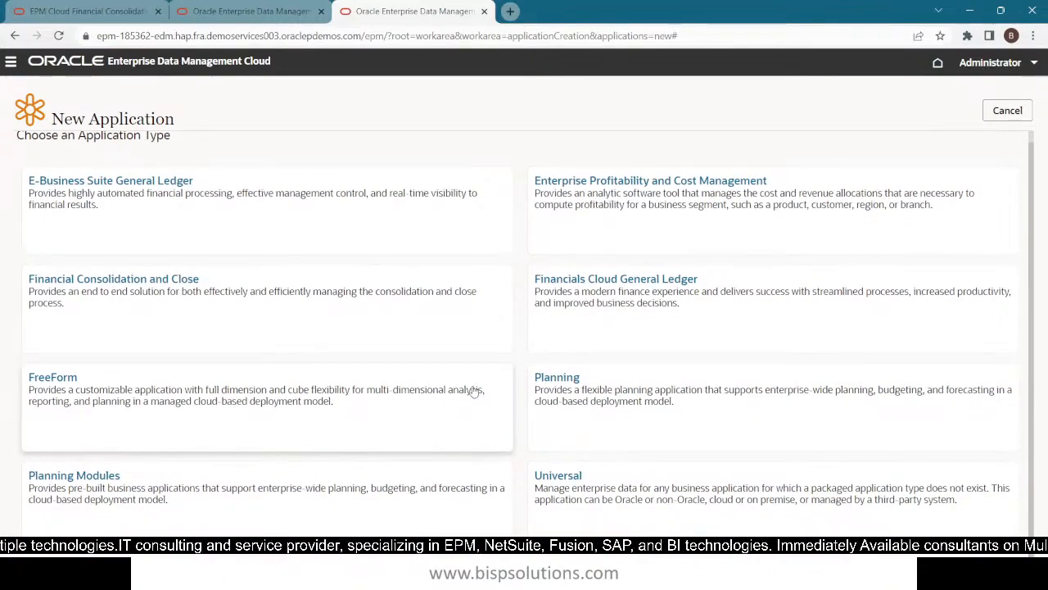
scroll(475, 391, up, 1)
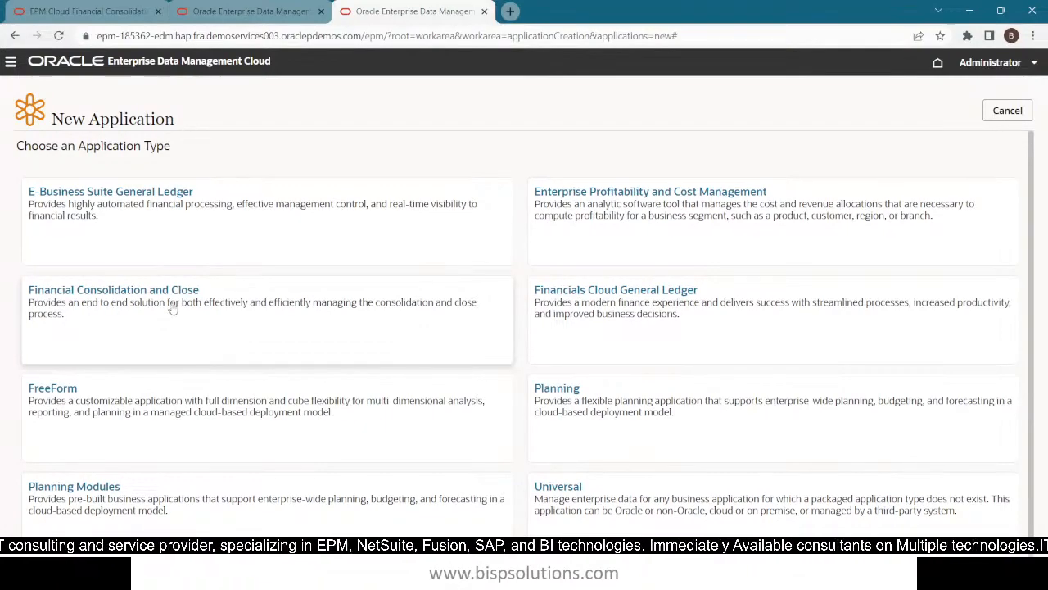
scroll(490, 395, down, 1)
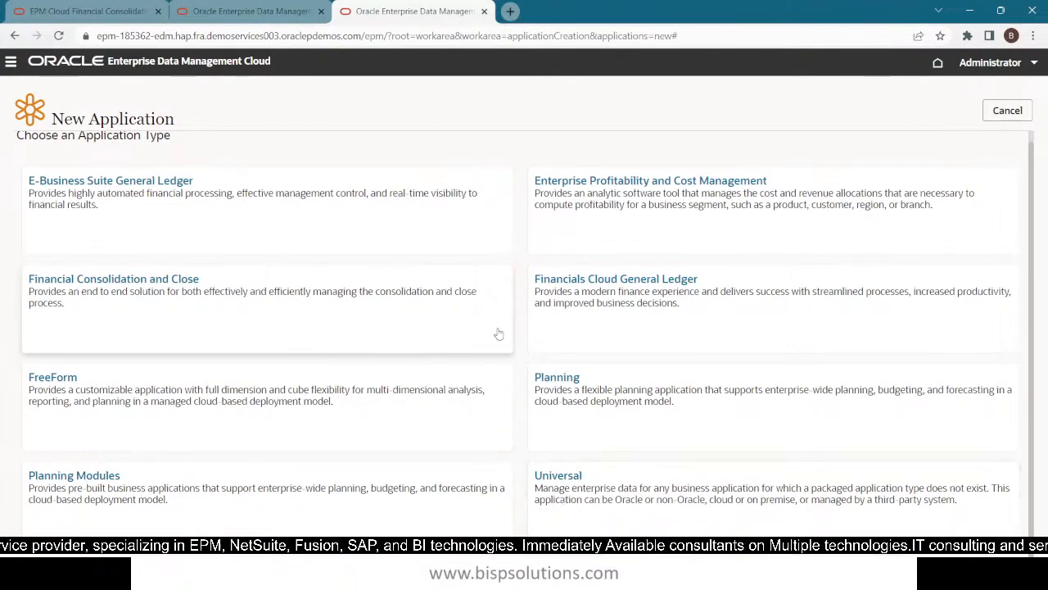
scroll(497, 332, up, 1)
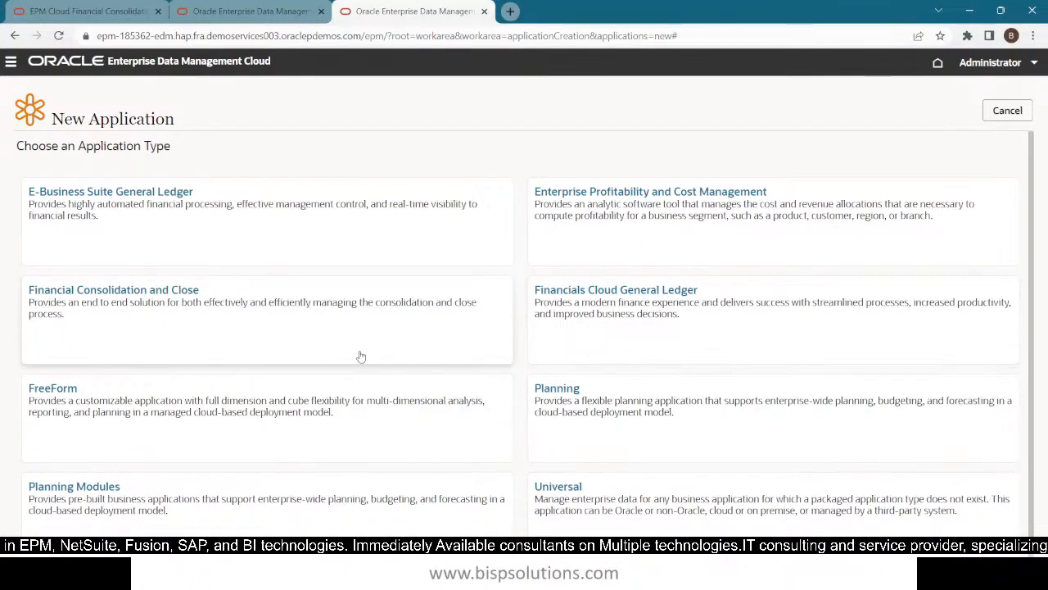
click(152, 300)
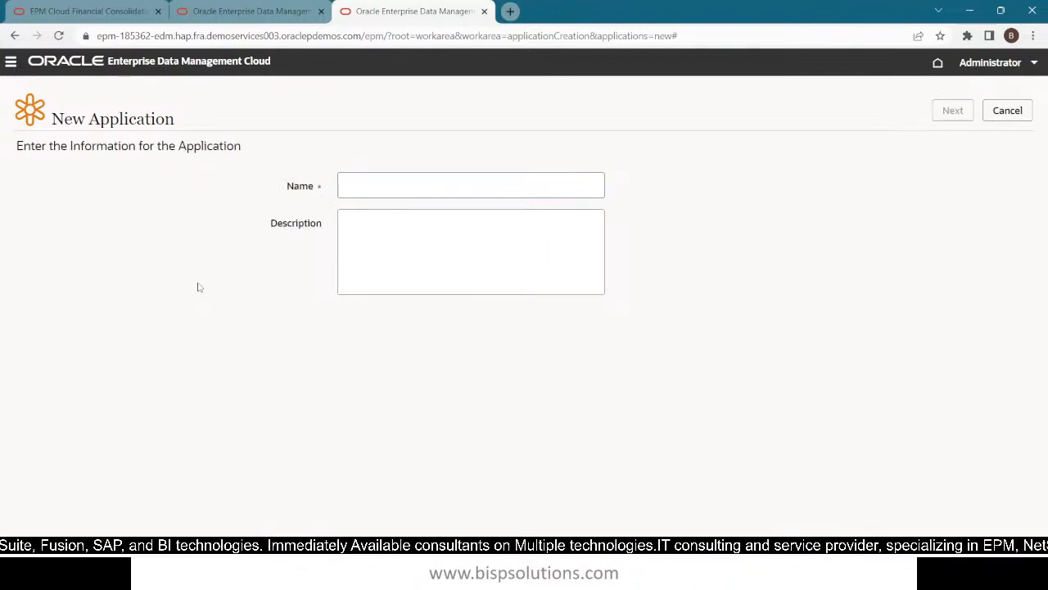
- Name the new application FCCS_App, leave its description empty, and continue to the external system connections
text(FCCS)
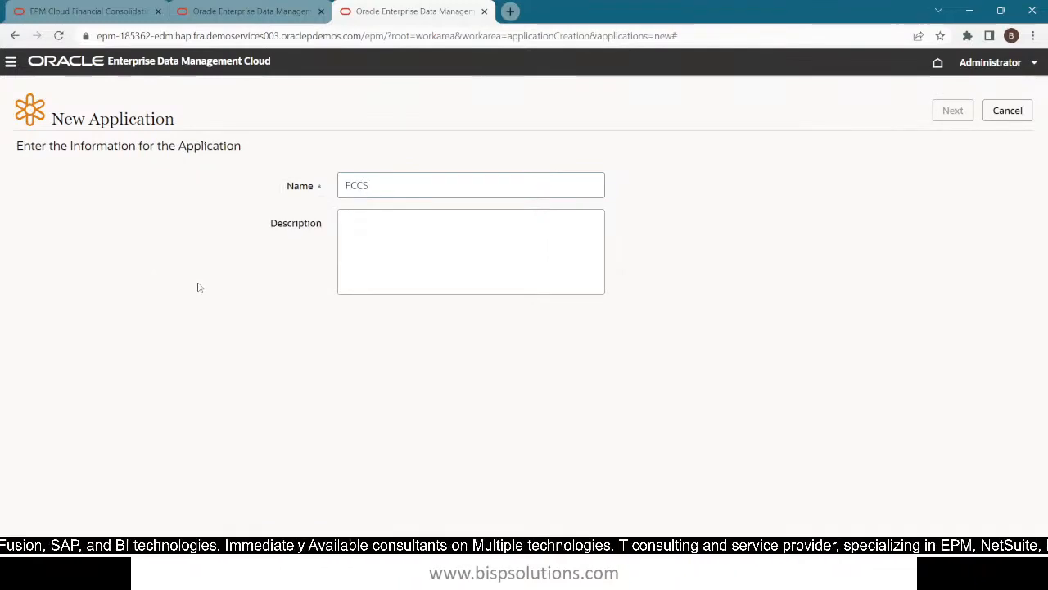
text(_App)
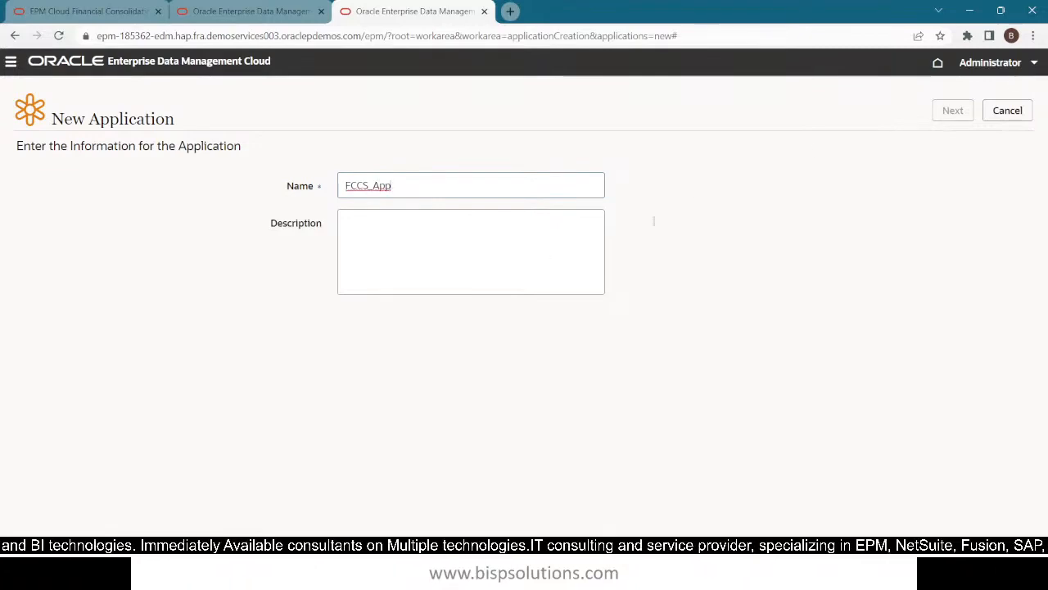
click(508, 263)
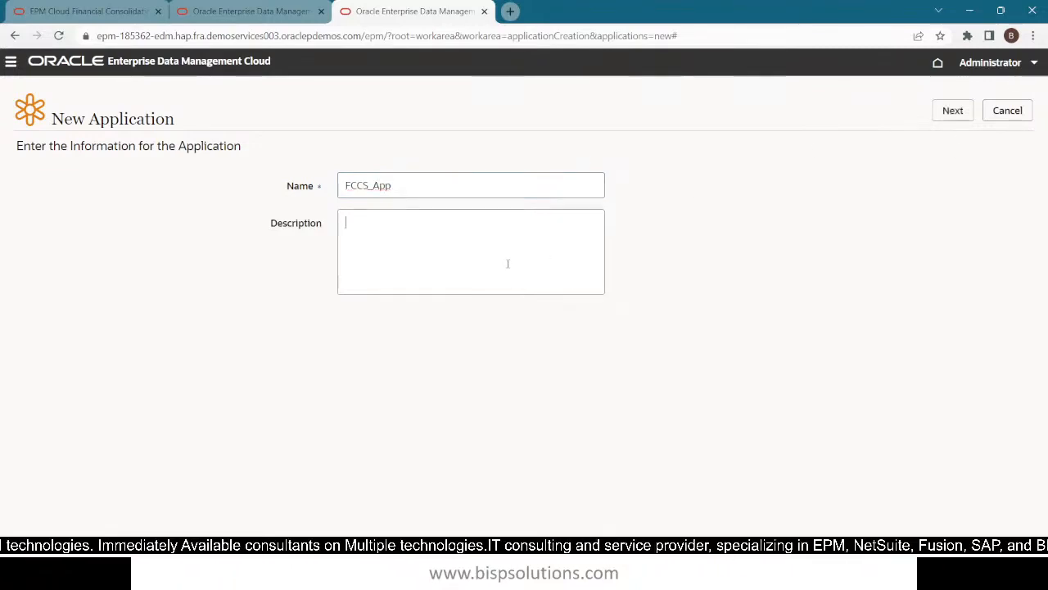
click(952, 111)
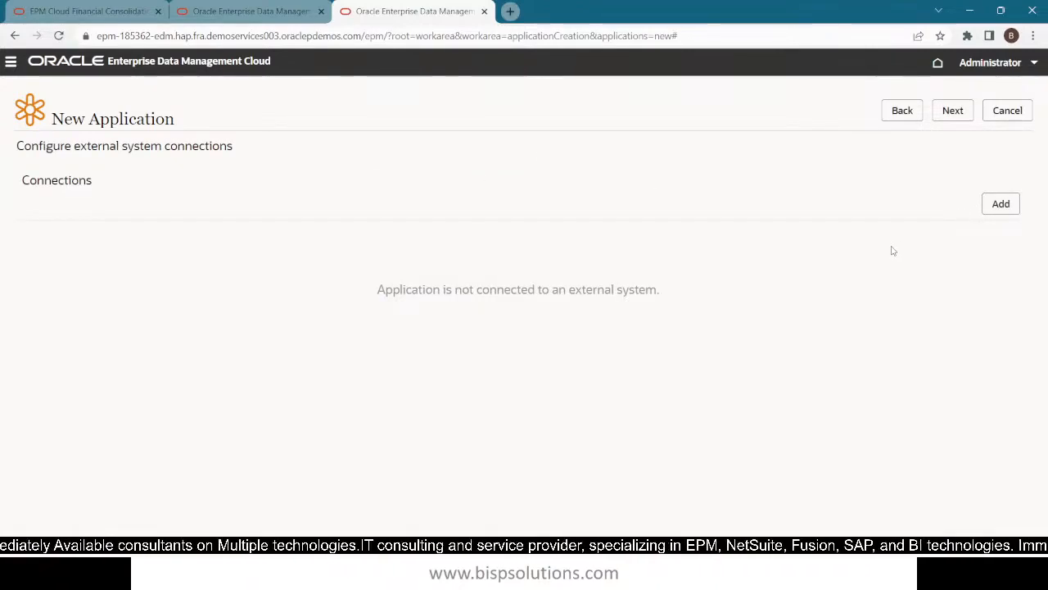
- Add an external system connection named FCCs_1 without a description
click(1013, 211)
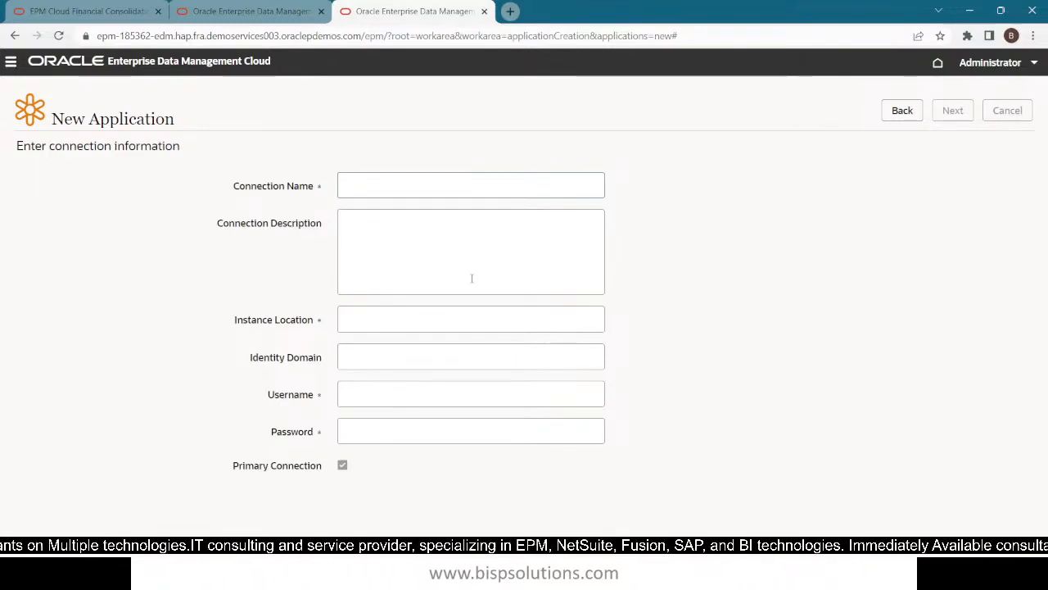
text(FCC_)
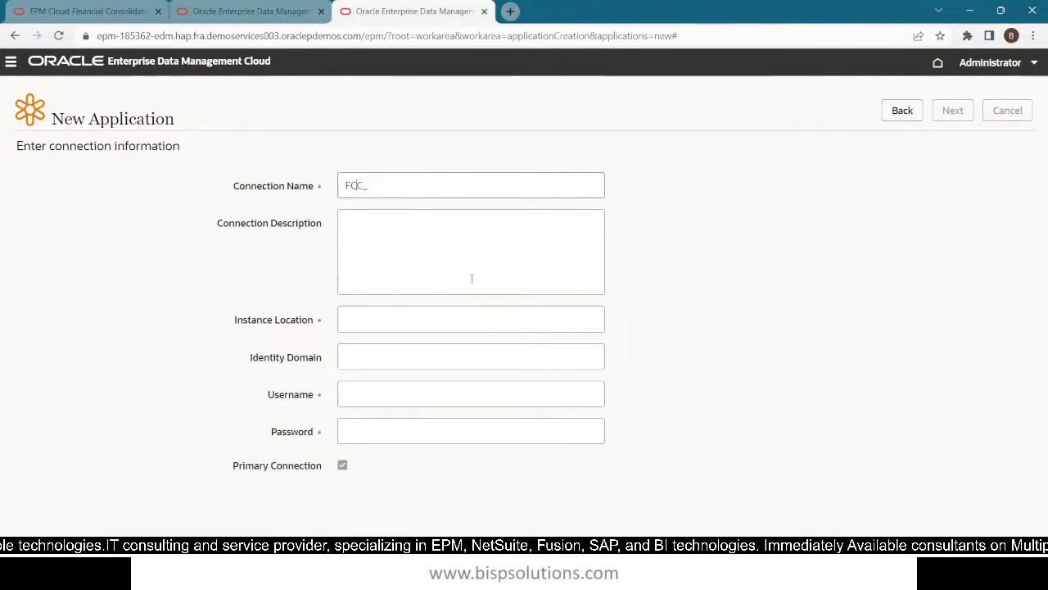
text(S_1)
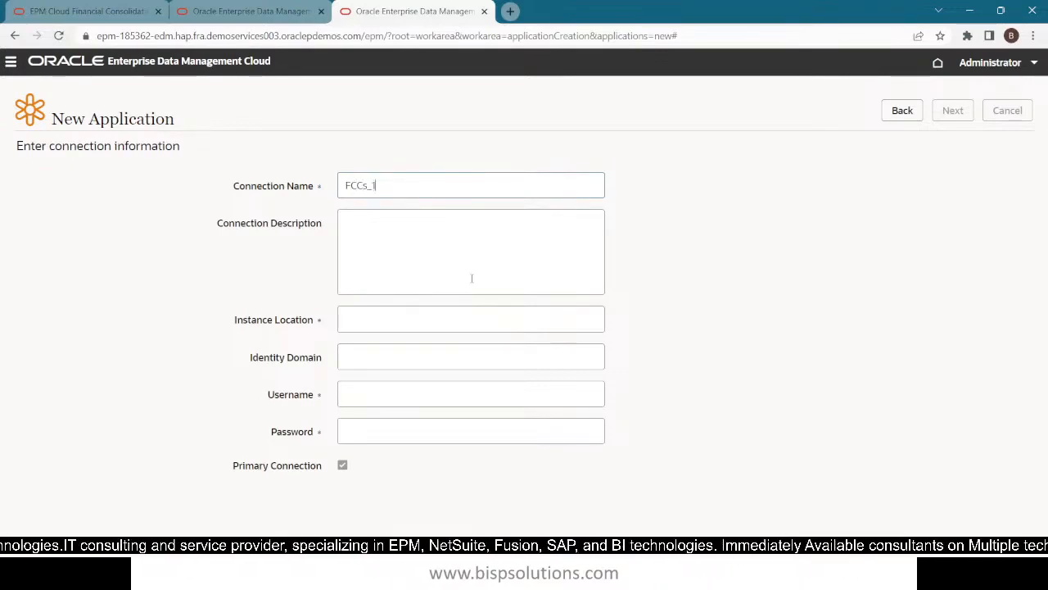
click(423, 259)
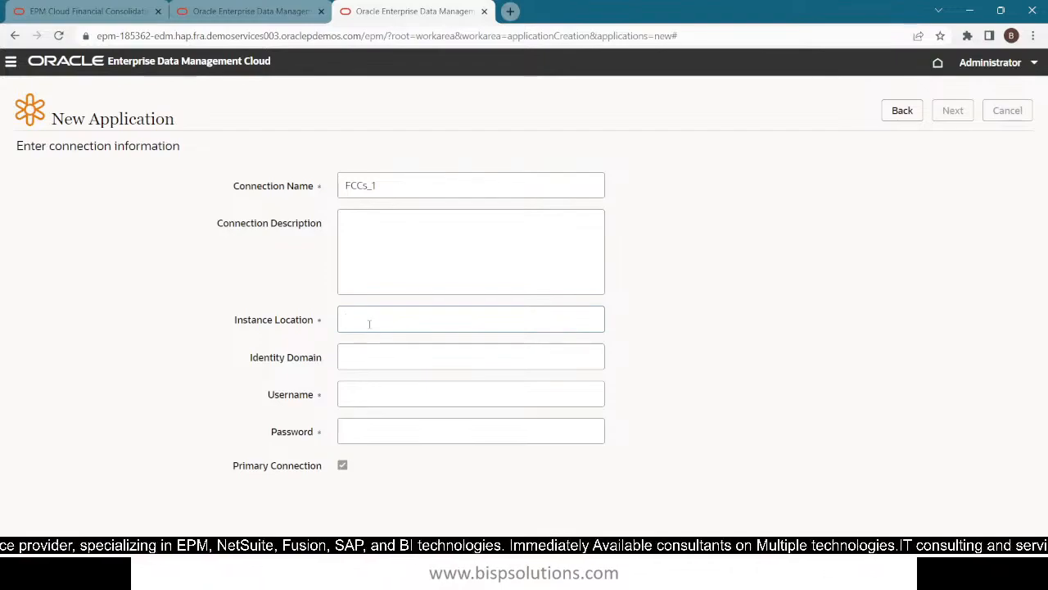
key(alt+Tab)
key(alt+Tab)
key(alt+Tab)
key(alt+Tab)
key(alt+Tab)
key(alt+Tab)
key(alt+Tab)
key(alt+Tab)
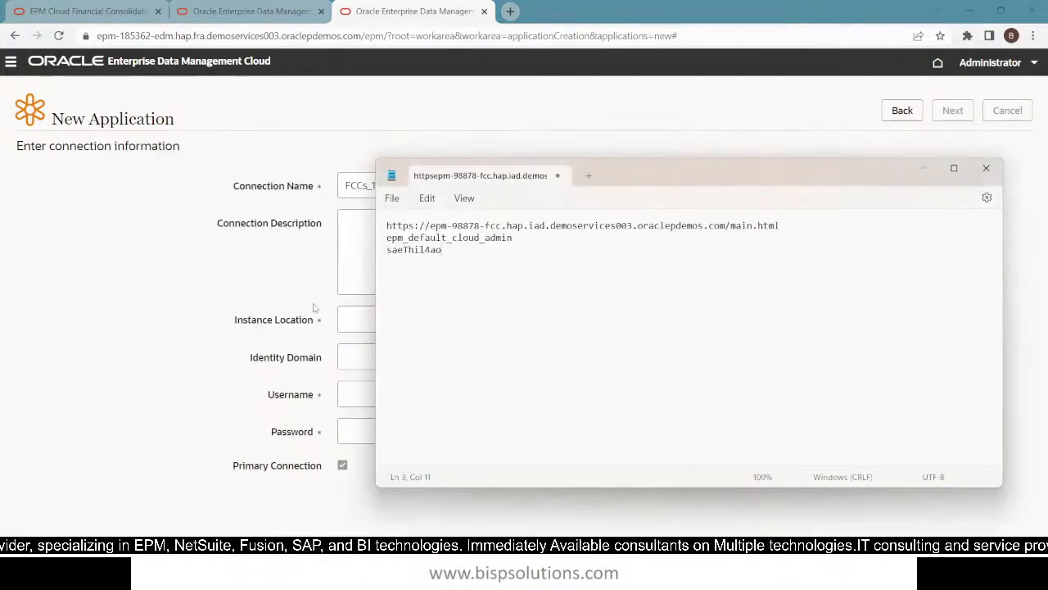
click(382, 232)
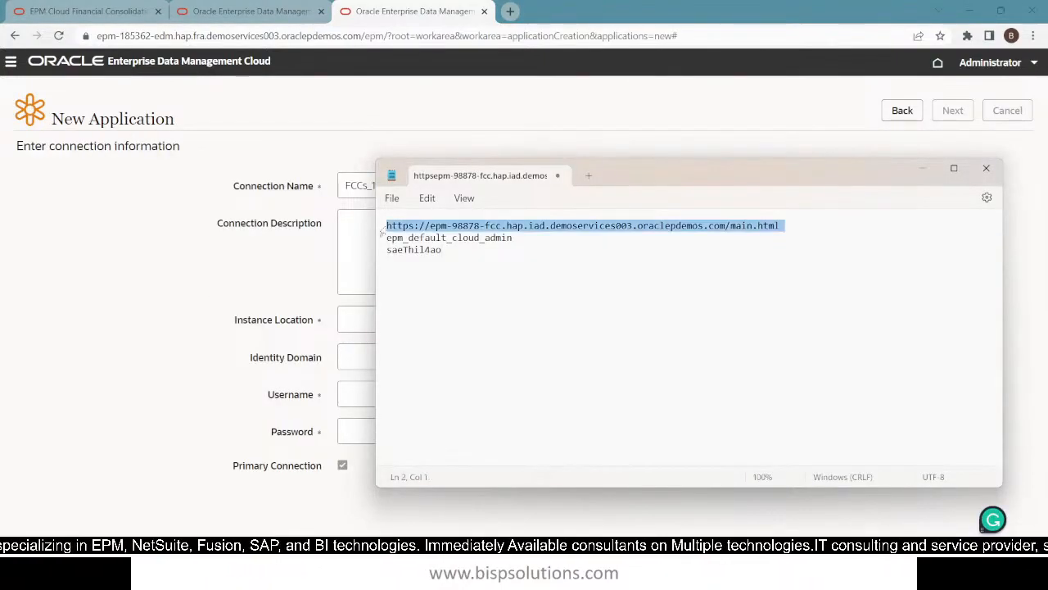
key(ctrl+c)
key(alt+Tab)
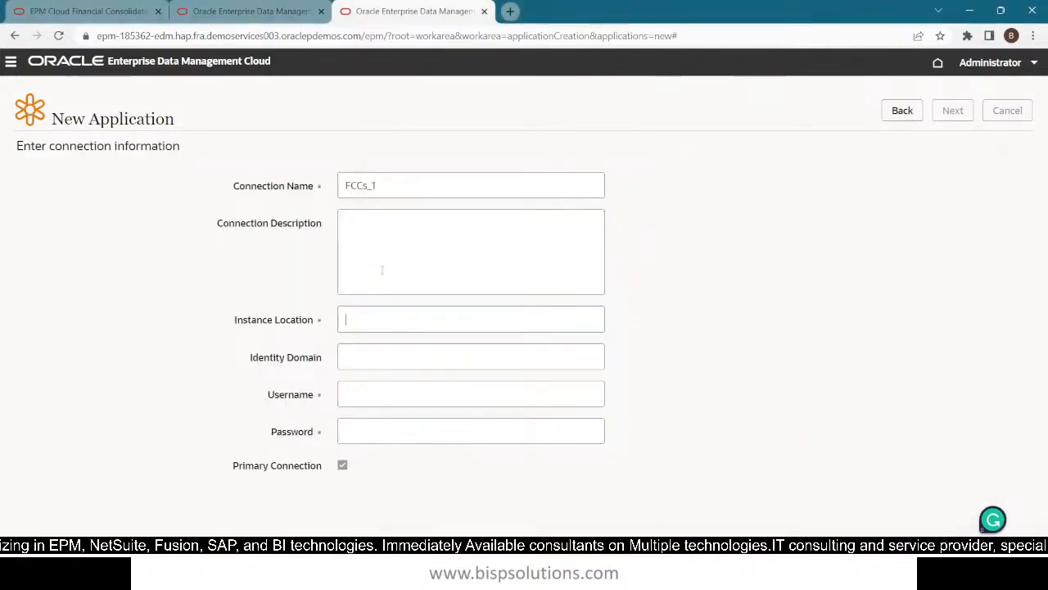
key(ctrl+v)
key(BackSpace)
key(BackSpace)
key(BackSpace)
key(BackSpace)
key(BackSpace)
key(BackSpace)
key(BackSpace)
key(BackSpace)
key(BackSpace)
key(BackSpace)
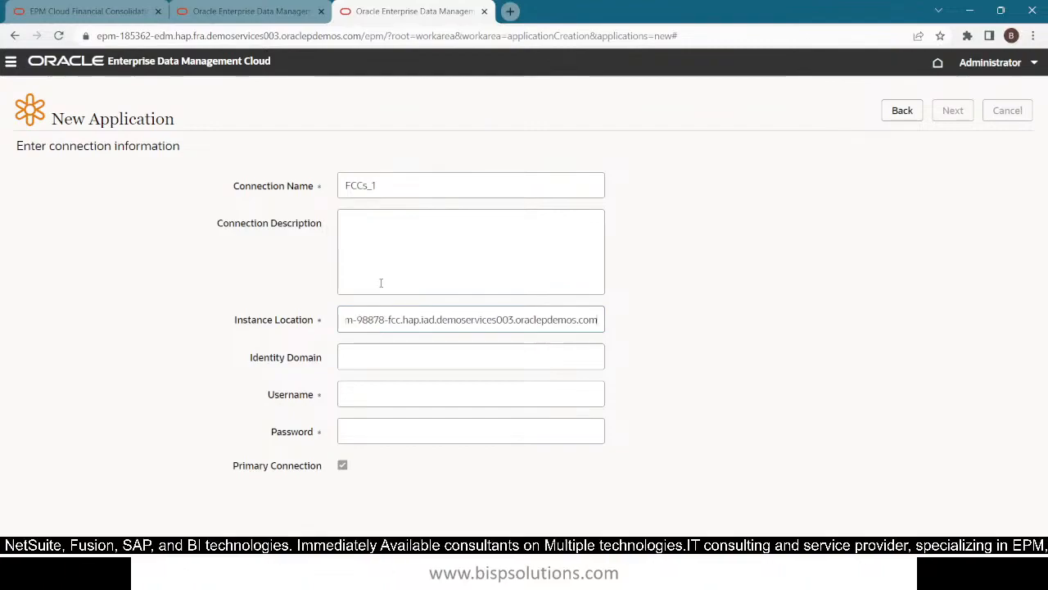
- Leave the identity domain empty and set the connection's username to epm_default_cloud_admin, copied from the Notepad notes
click(371, 356)
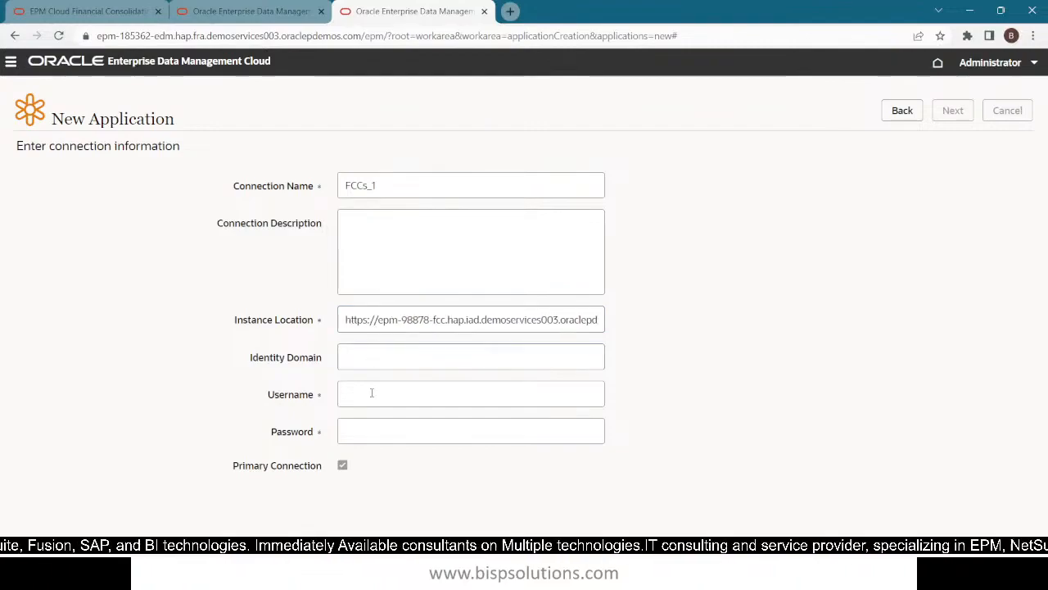
key(alt+Tab)
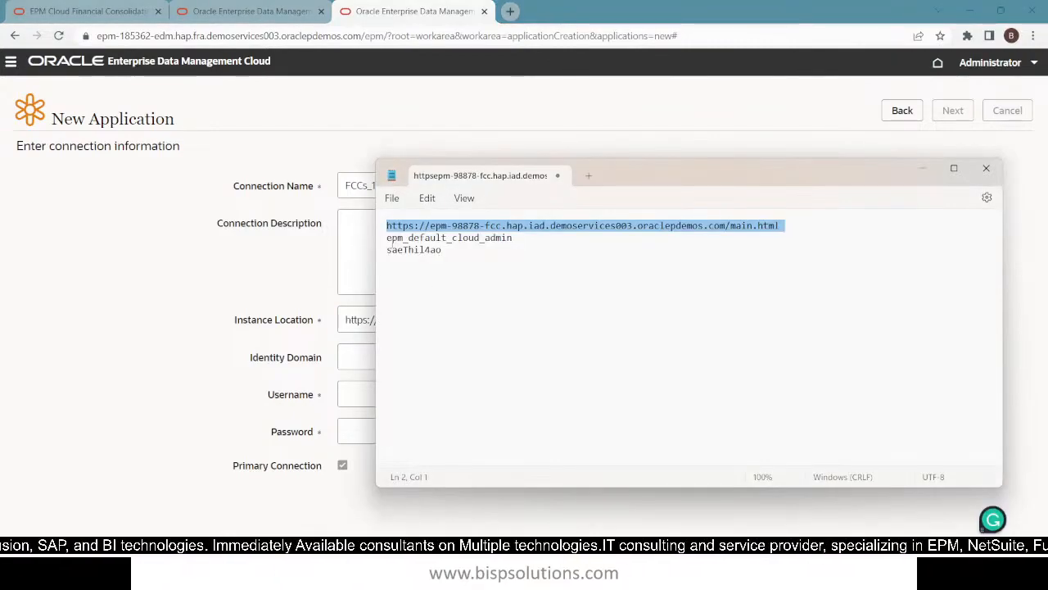
triple_click(382, 239)
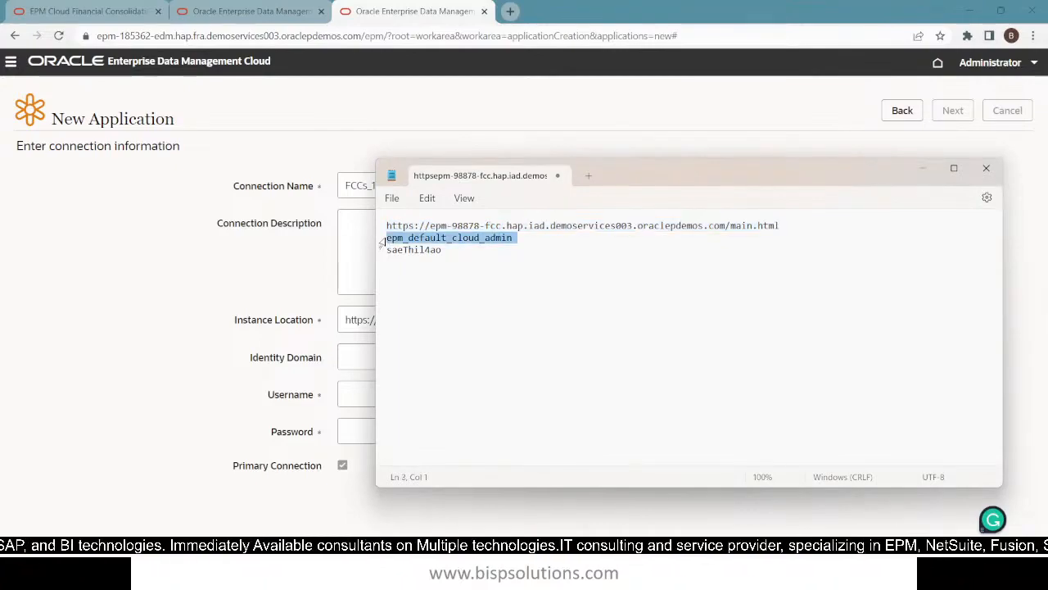
key(alt+Tab)
key(Tab)
key(ctrl+v)
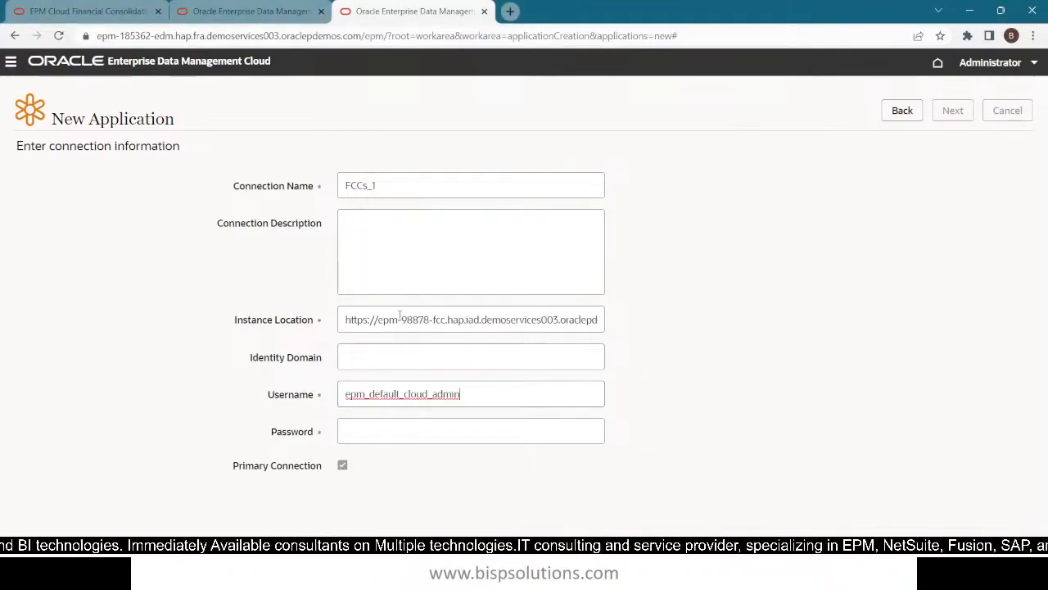
- Copy the account password from the Notepad notes and paste it into the connection's password field
click(449, 432)
key(alt+Tab)
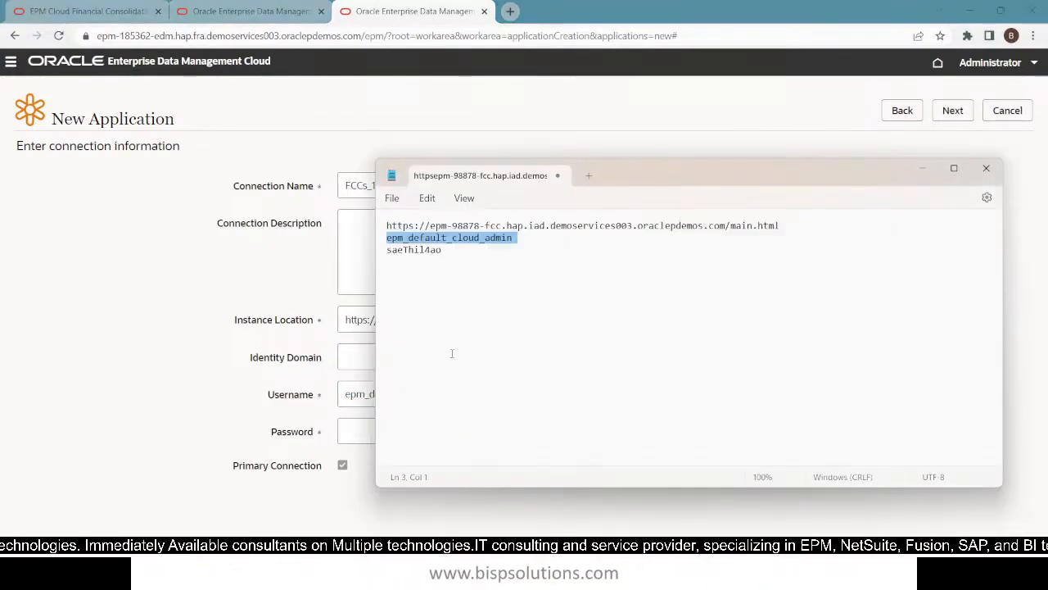
drag(446, 257, 381, 258)
key(ctrl+c)
key(alt+Tab)
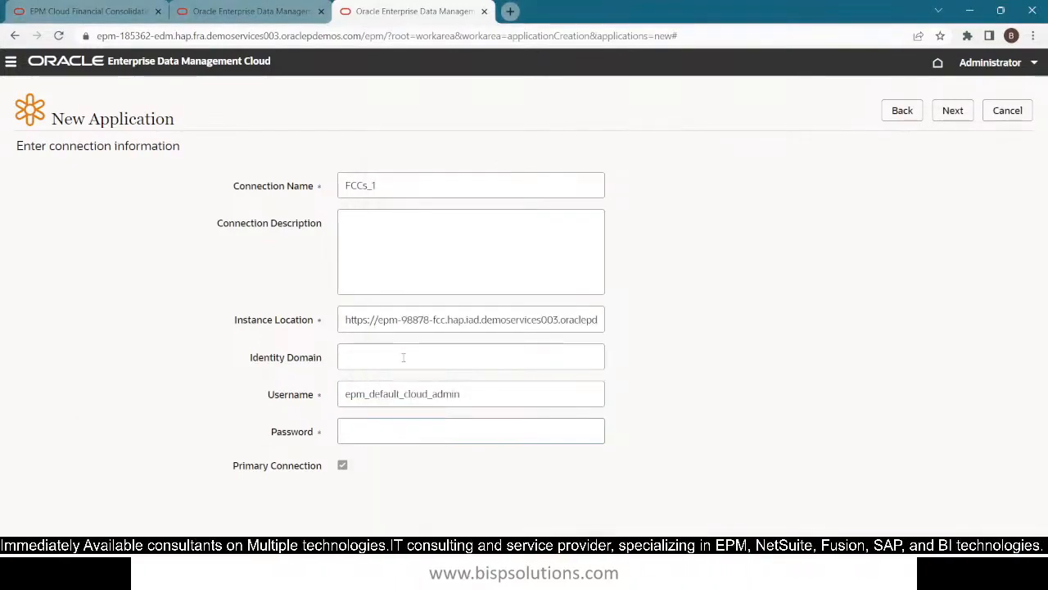
key(ctrl+v)
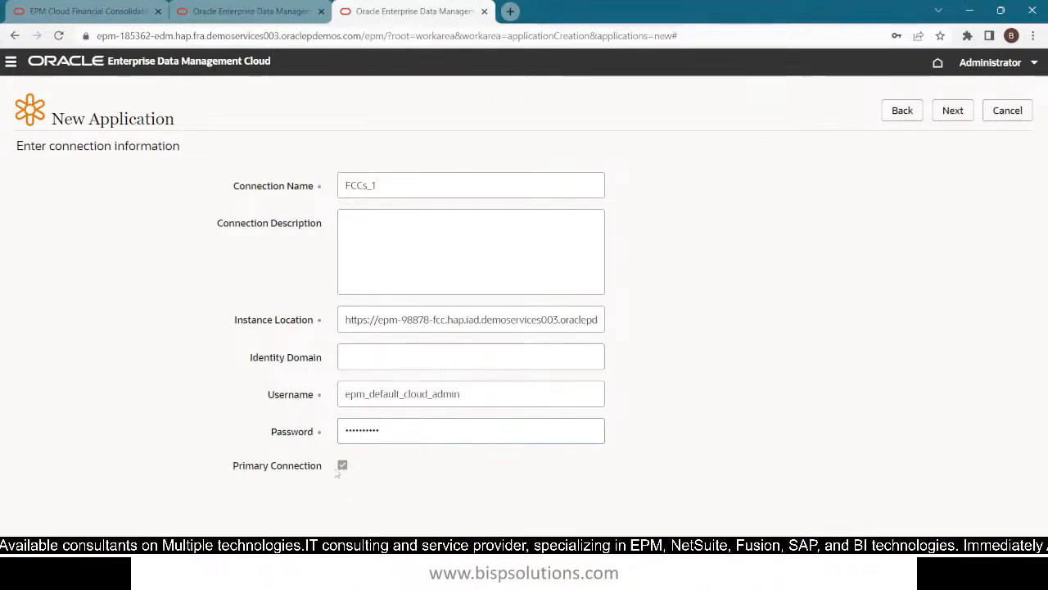
- Accept FCCs_1 as the primary connection and create the FCCS_App application from its summary
click(953, 112)
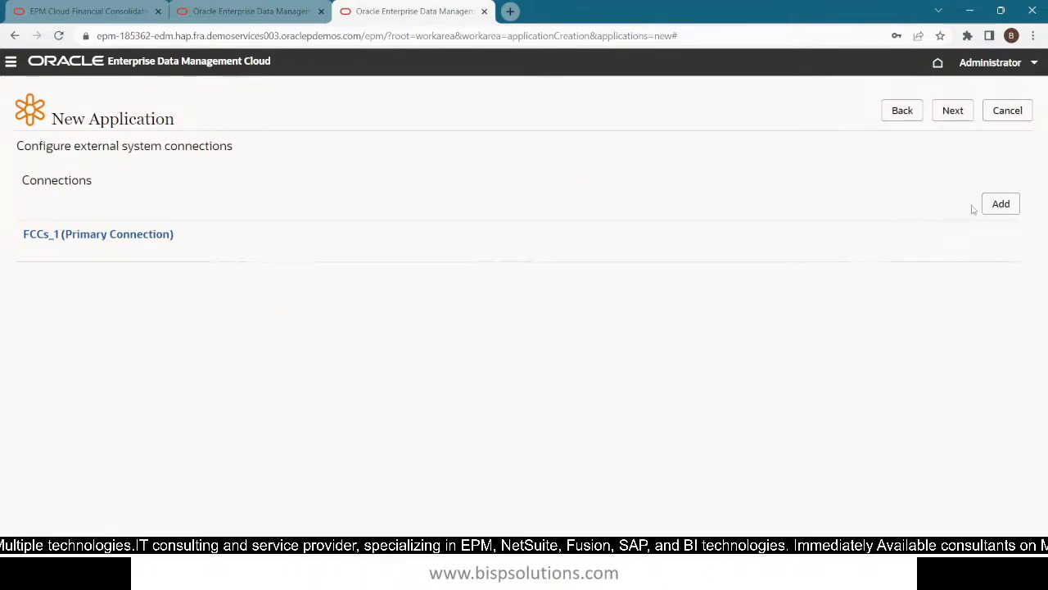
click(950, 111)
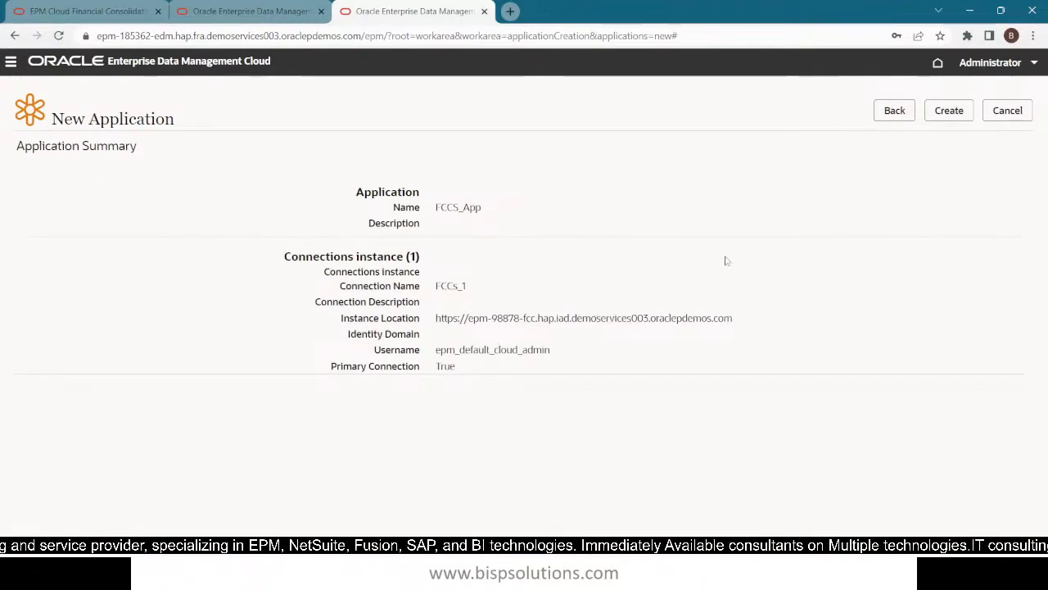
click(947, 112)
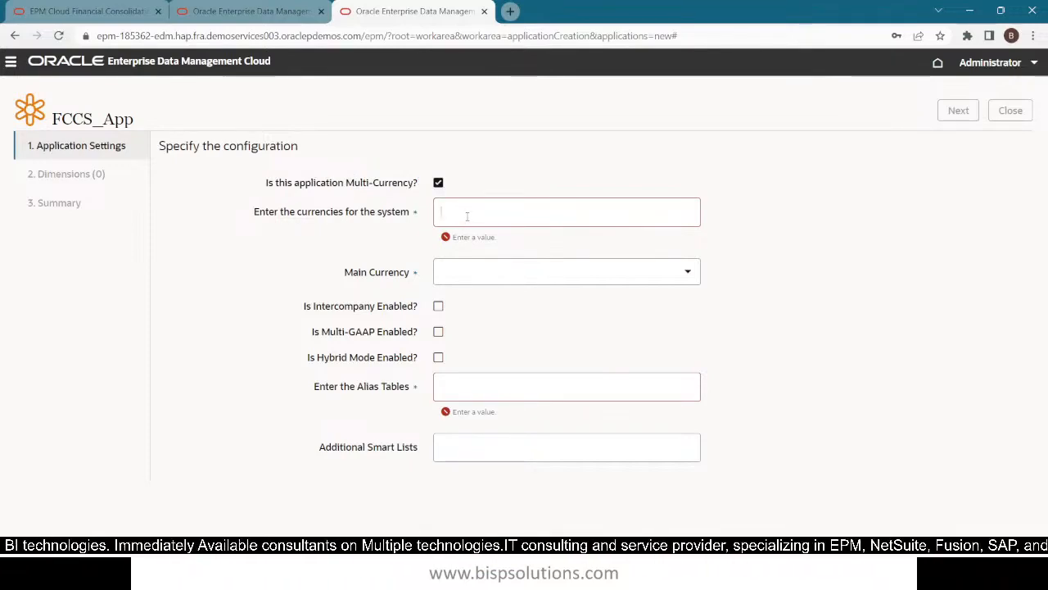
- Add USD, CAD and GBP as the system currencies in the FCCS_App application settings
text(USD)
key(Return)
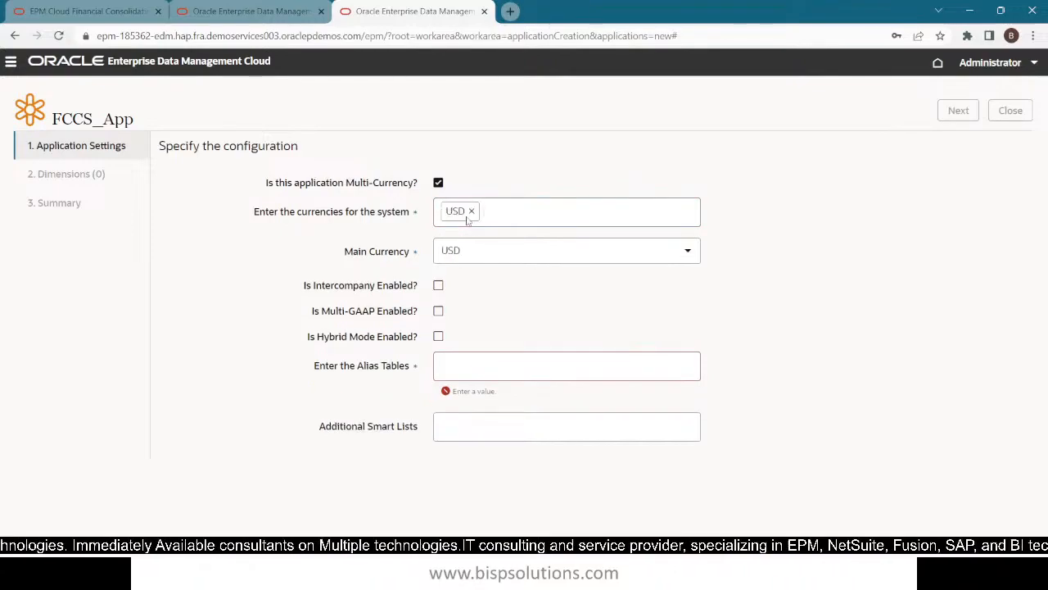
text(CAS)
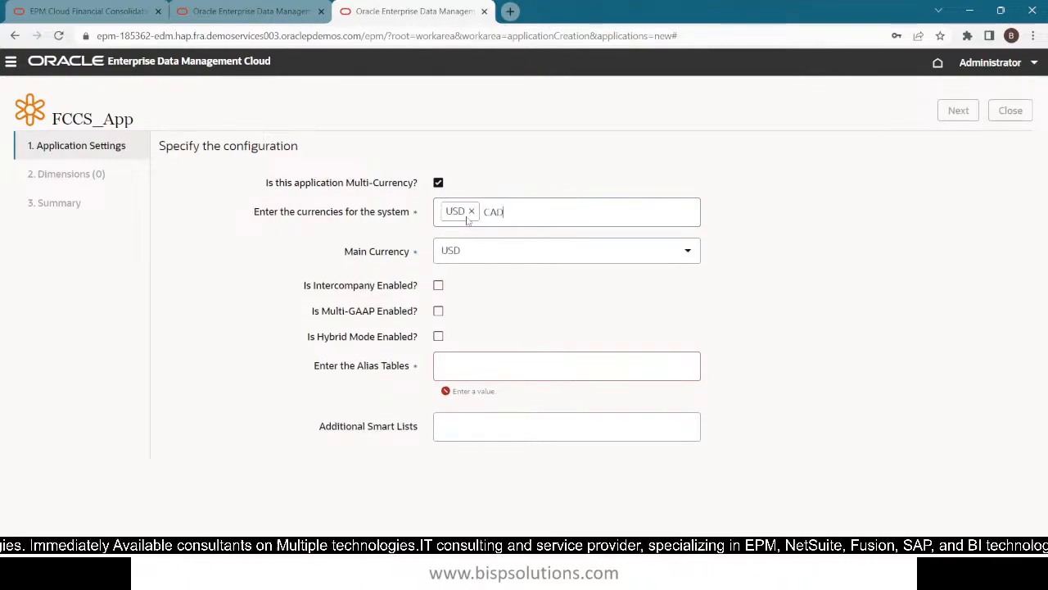
key(Return)
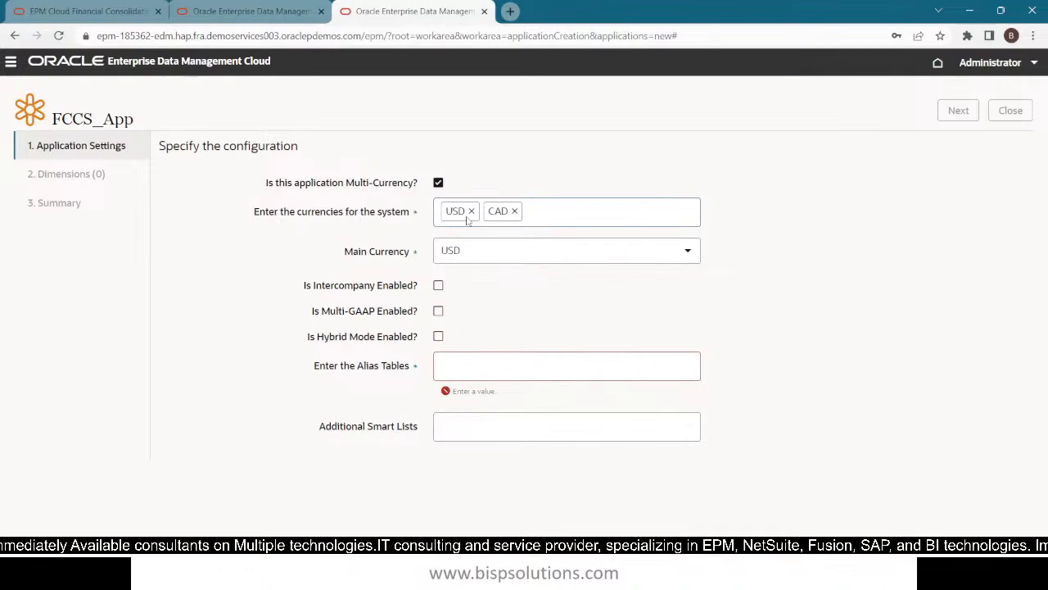
text(GBP)
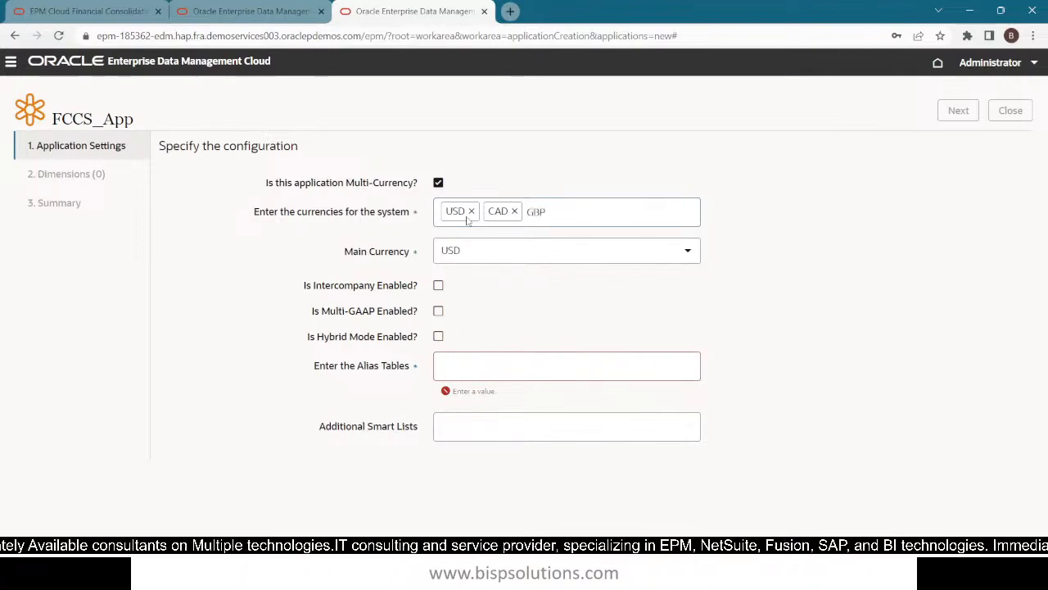
key(Return)
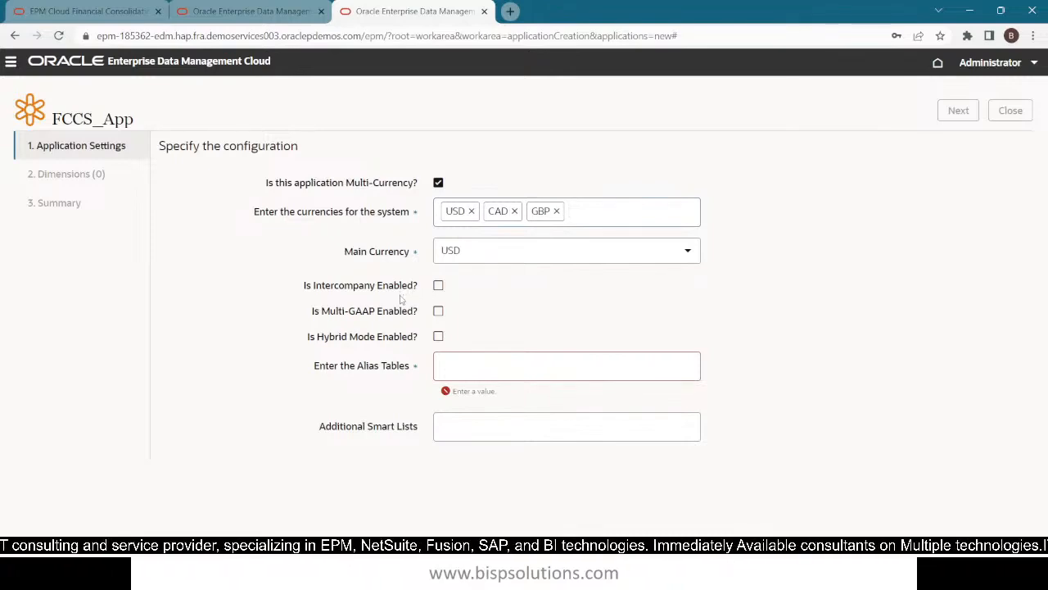
- Enable intercompany, multi-GAAP and hybrid mode for FCCS_App and add Default as its alias table
click(438, 287)
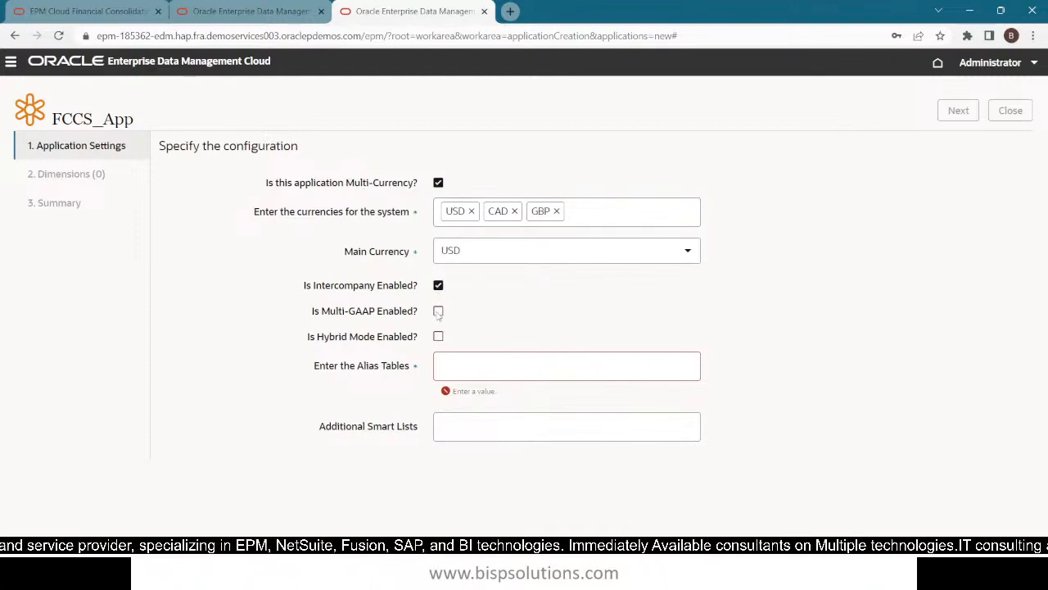
click(438, 312)
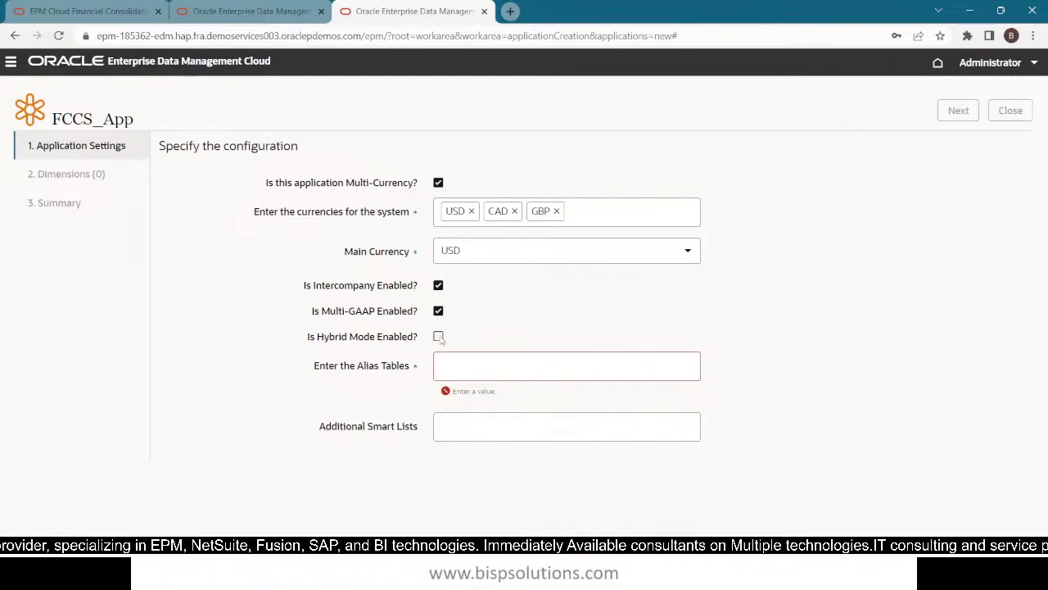
click(439, 337)
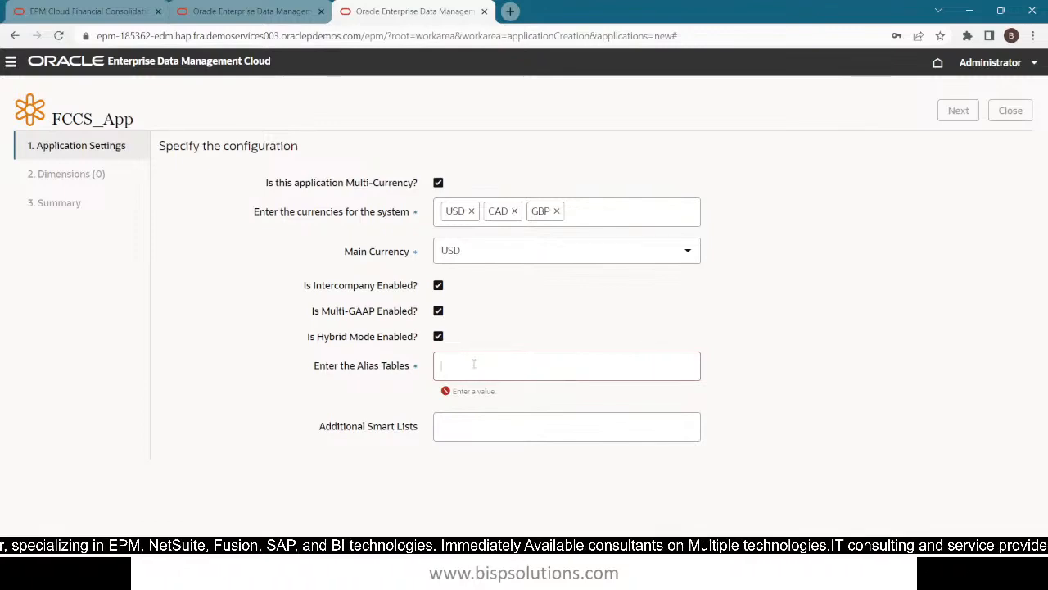
text(D)
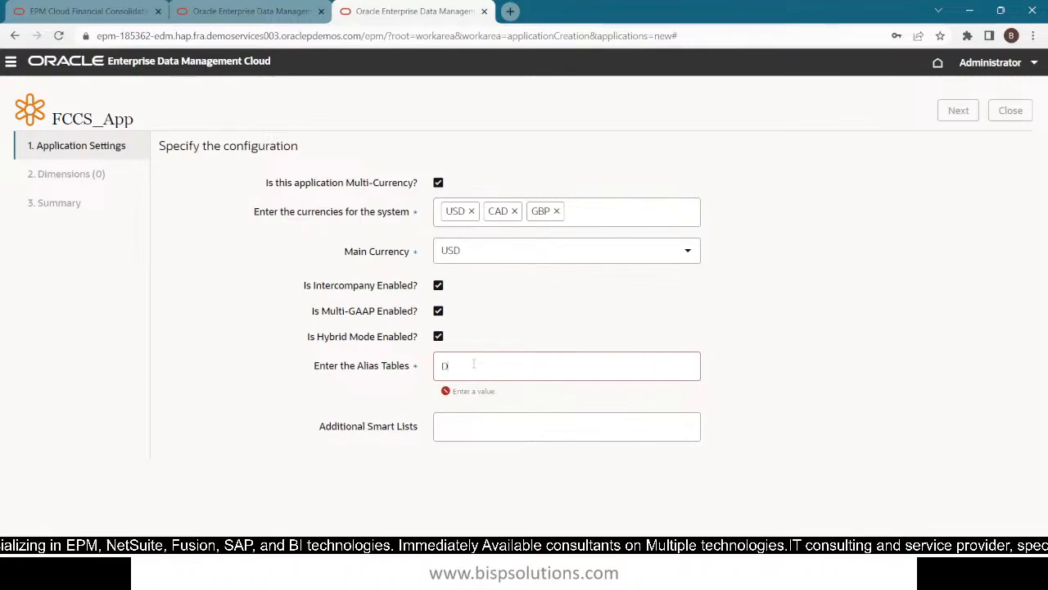
text(efau)
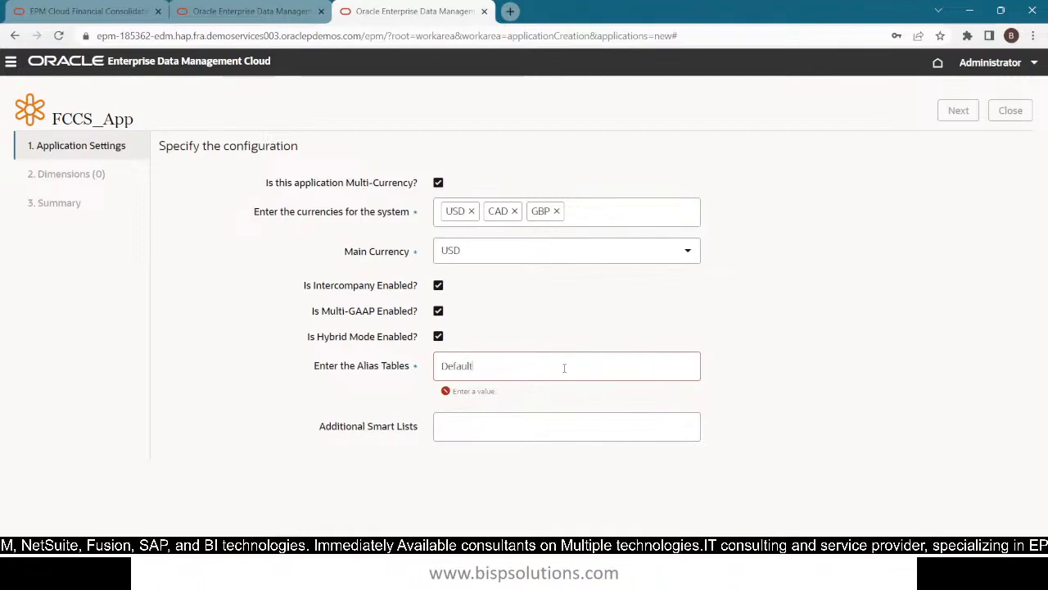
text(lt)
key(Return)
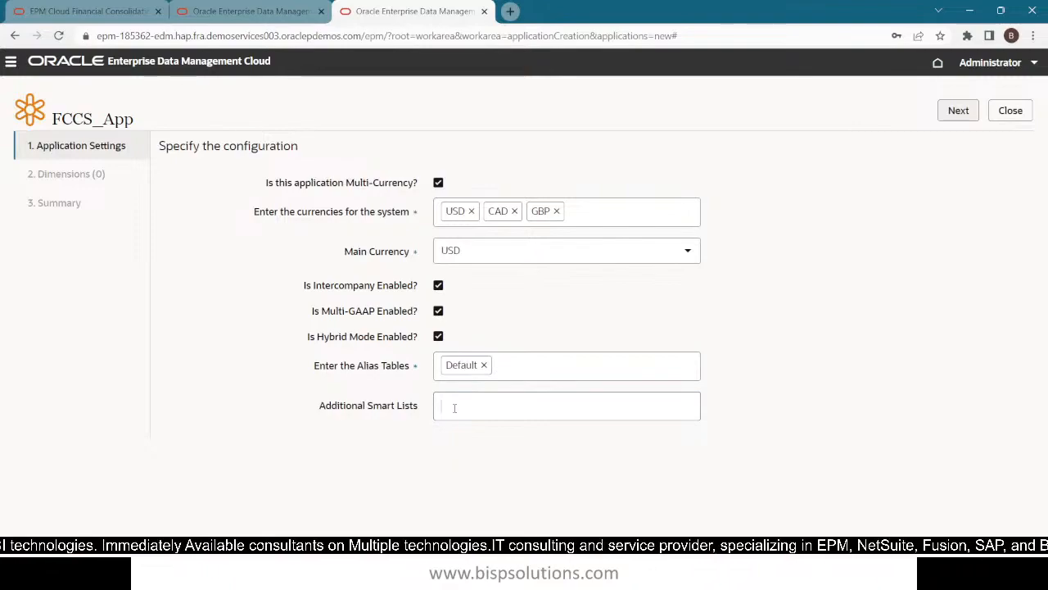
- Switch to the VisCnsl application in Financial Consolidation and Close and examine its smart lists
click(123, 12)
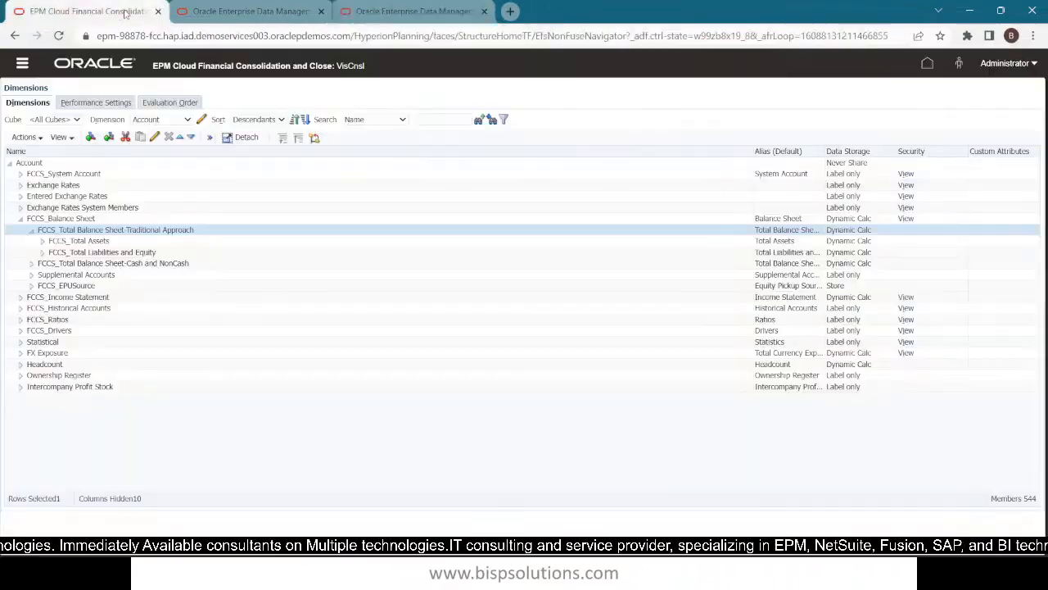
click(24, 67)
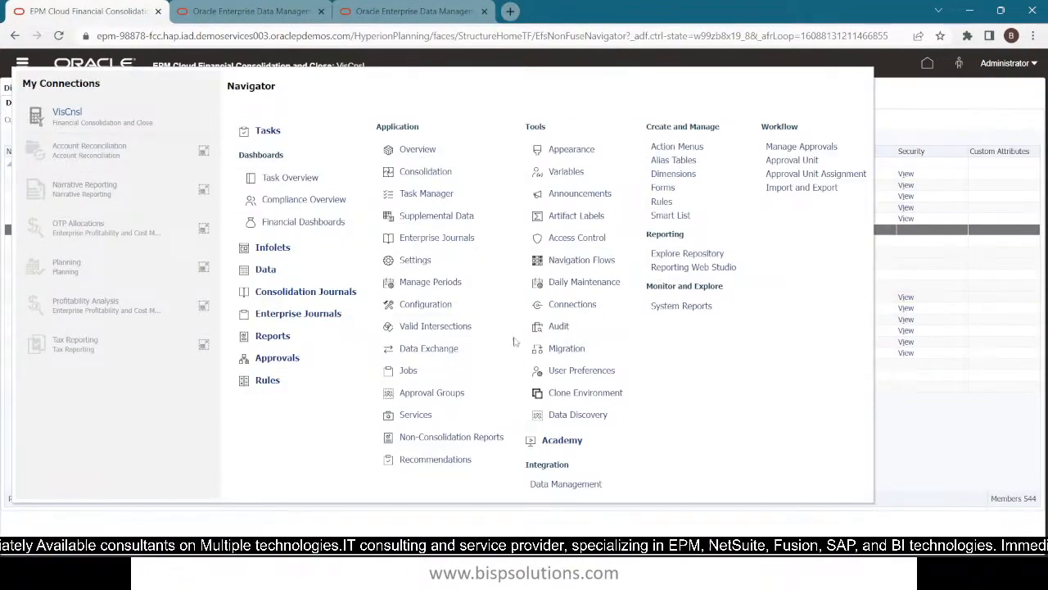
click(671, 216)
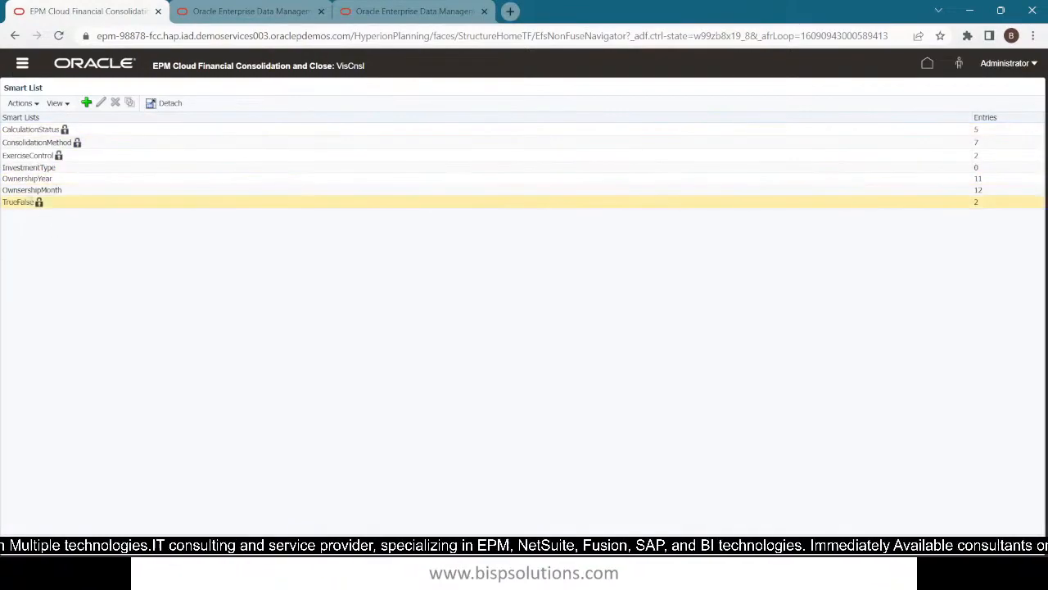
key(alt+Tab)
key(alt+Tab)
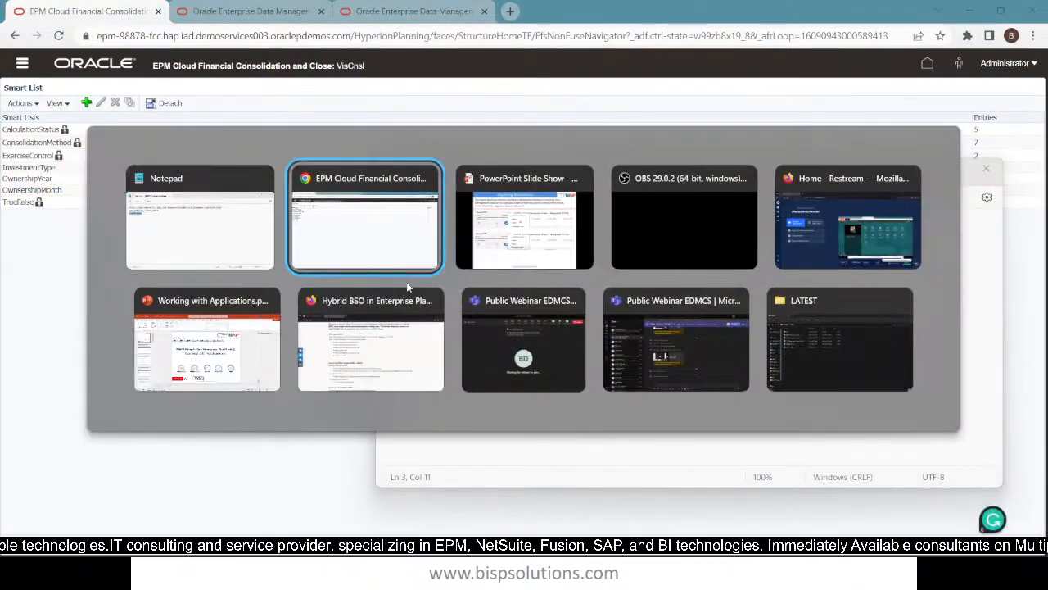
key(alt+shift+Tab)
- Return to the FCCS_App configuration in Enterprise Data Management, leave the additional smart lists empty and continue to the dimensions stage
click(420, 14)
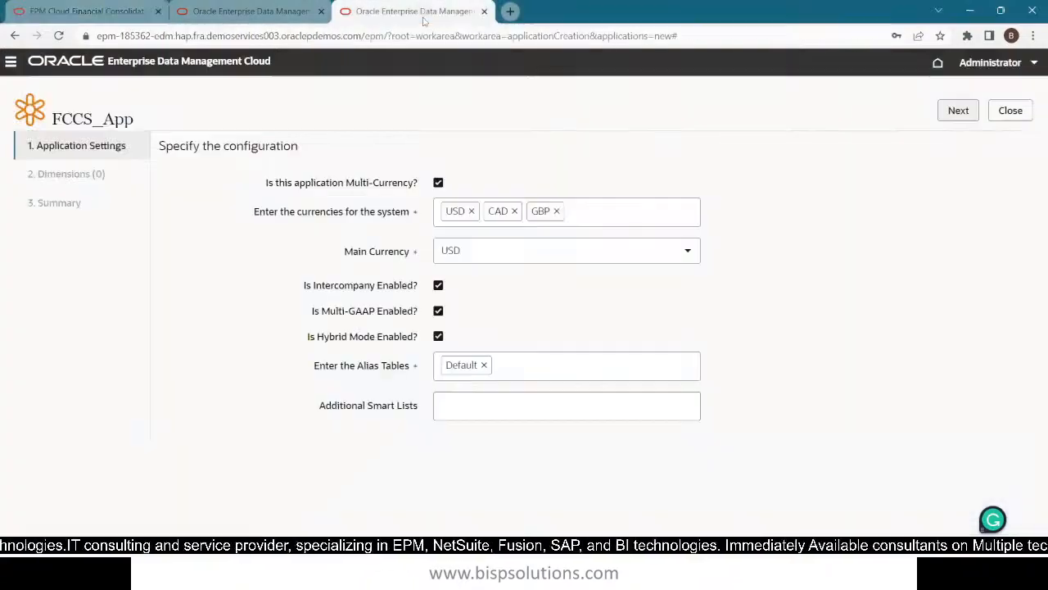
click(467, 405)
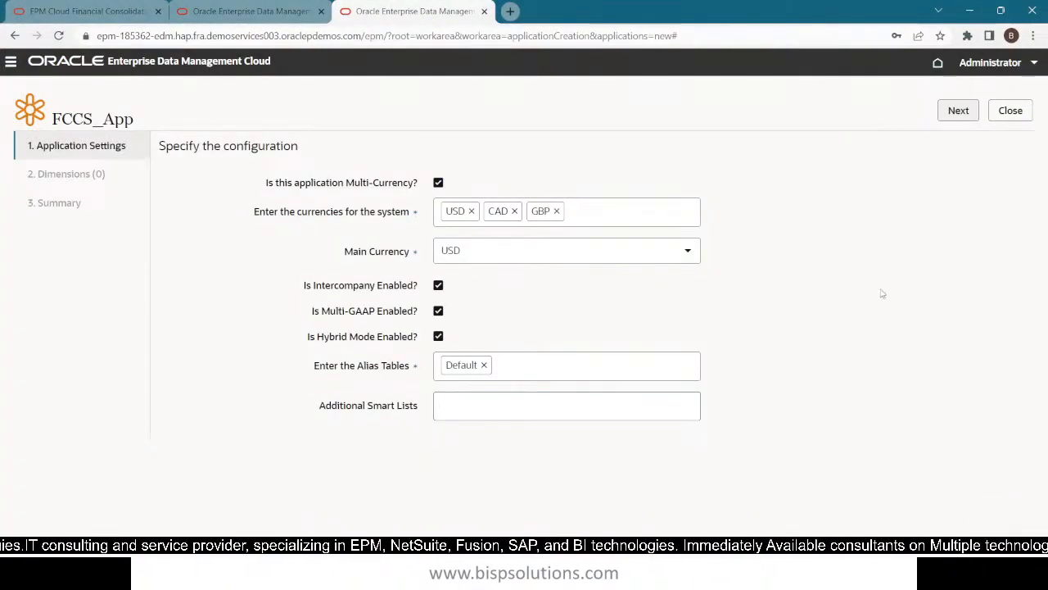
click(957, 112)
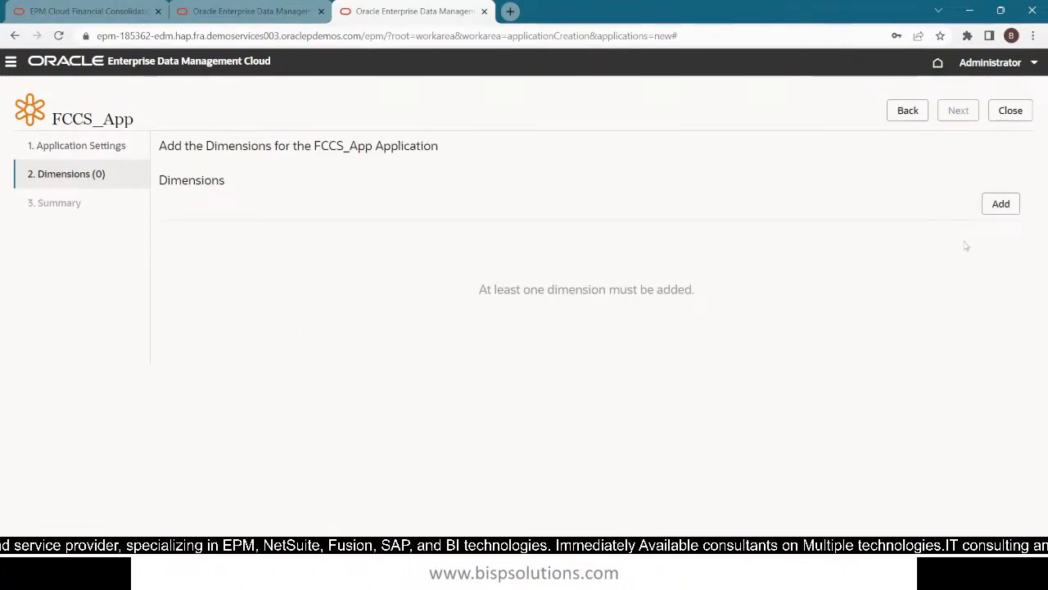
key(alt+Tab)
key(alt+Tab)
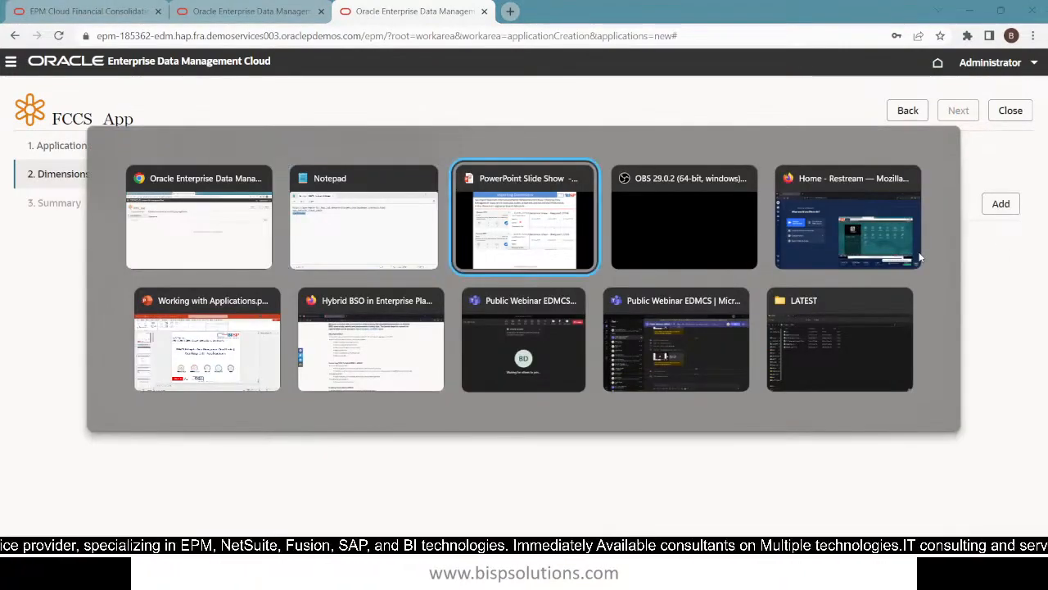
key(alt+shift+Tab)
key(alt+shift+Tab)
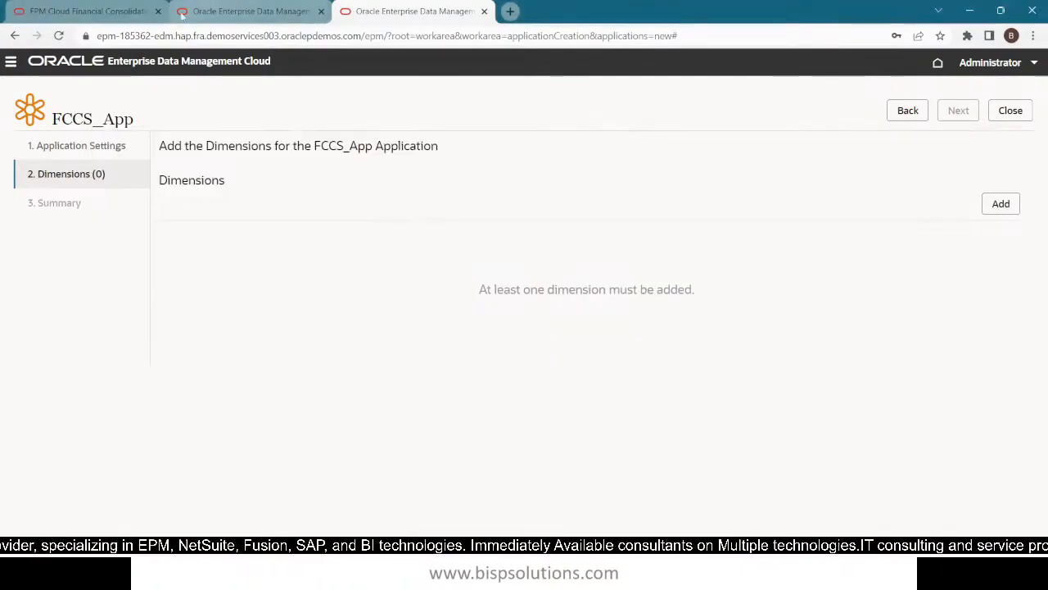
- Switch back to VisCnsl in Financial Consolidation and Close and examine its dimension list and the Entity dimension's members
click(99, 11)
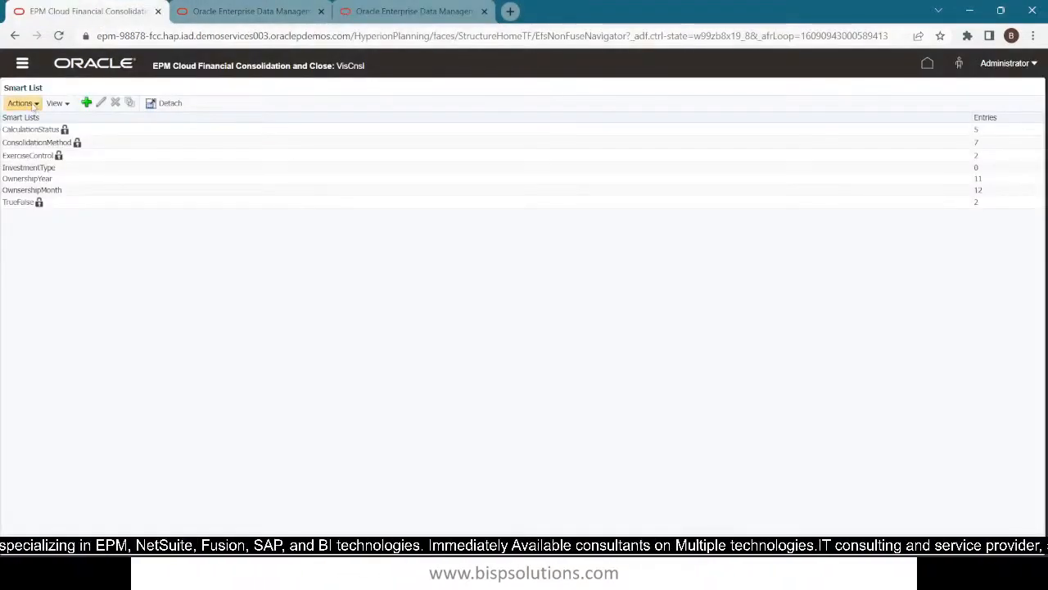
click(23, 67)
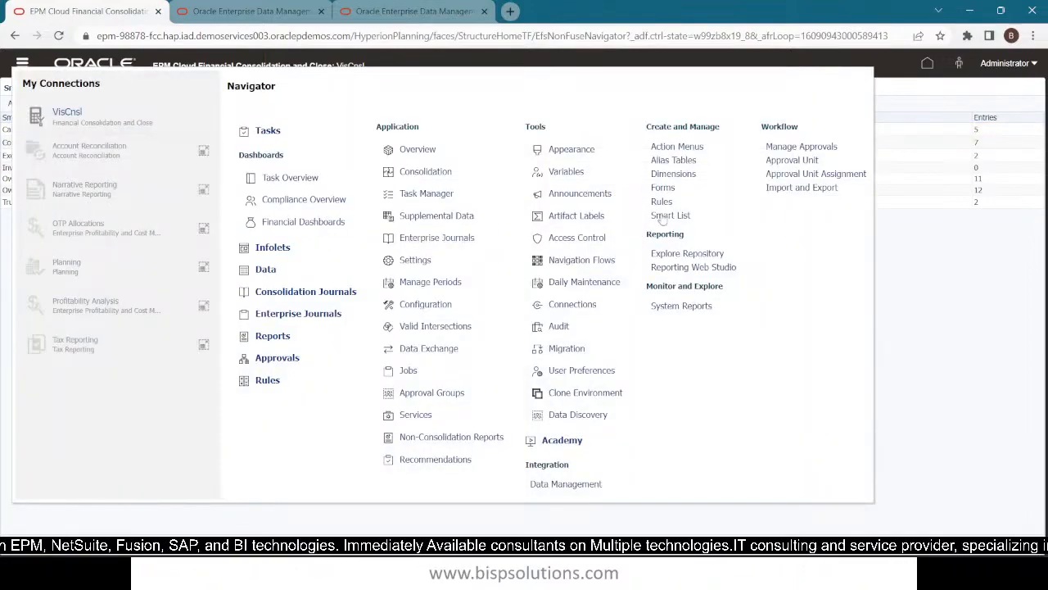
click(677, 174)
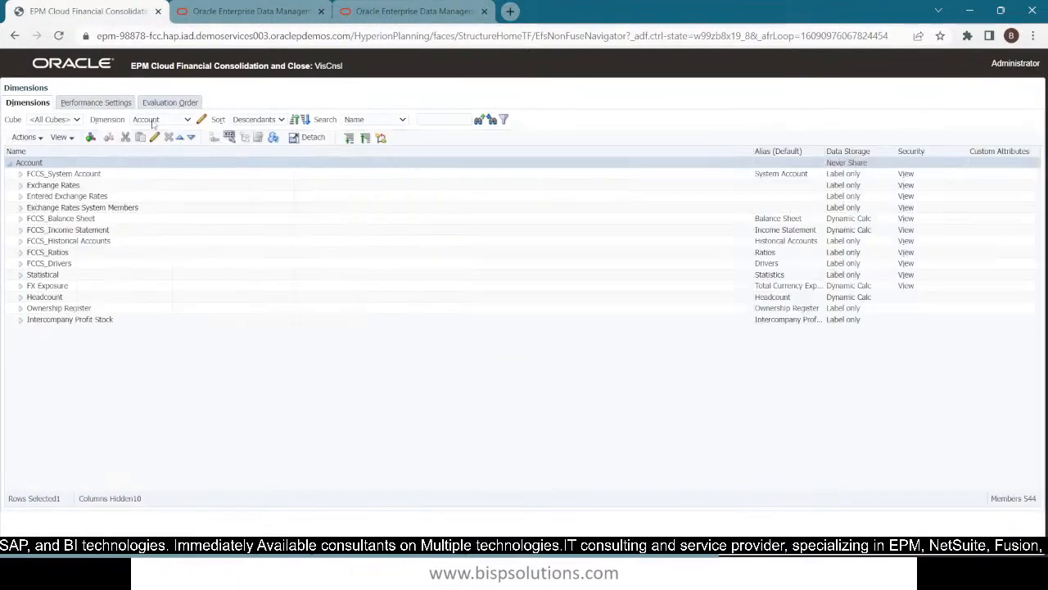
click(152, 120)
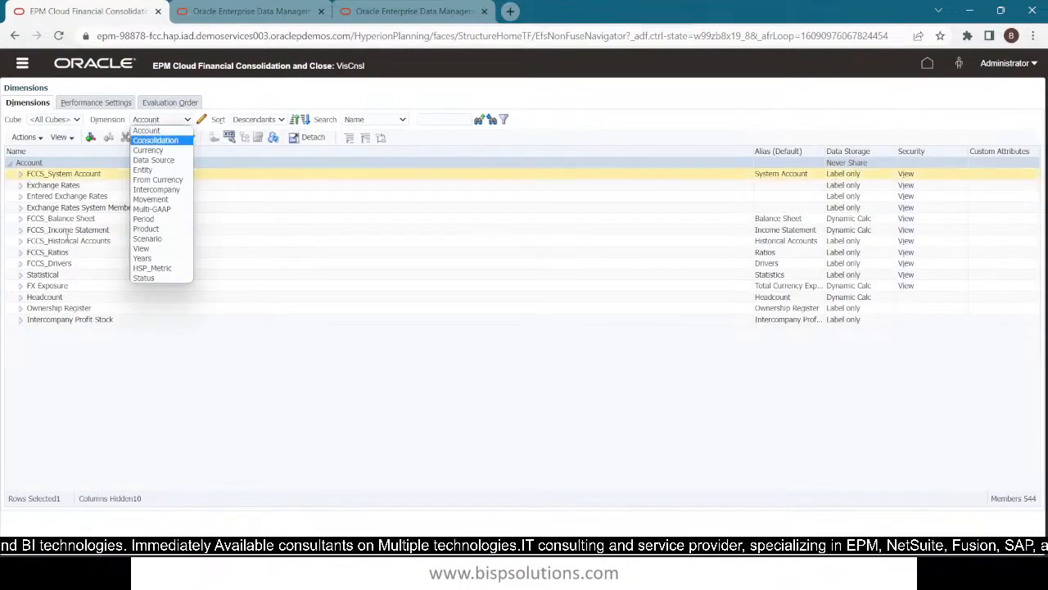
click(154, 168)
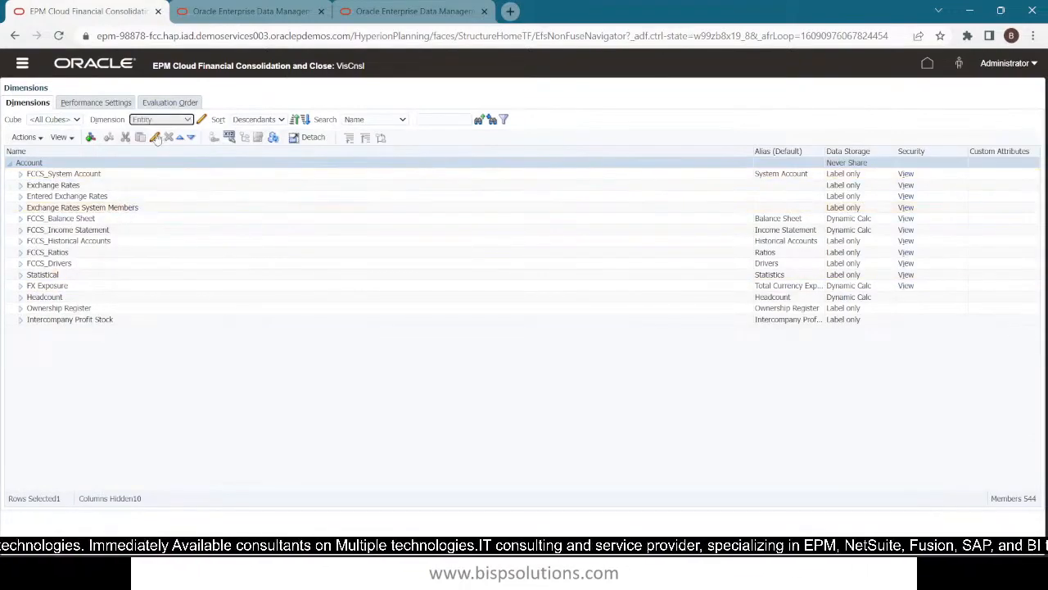
key(alt+Tab)
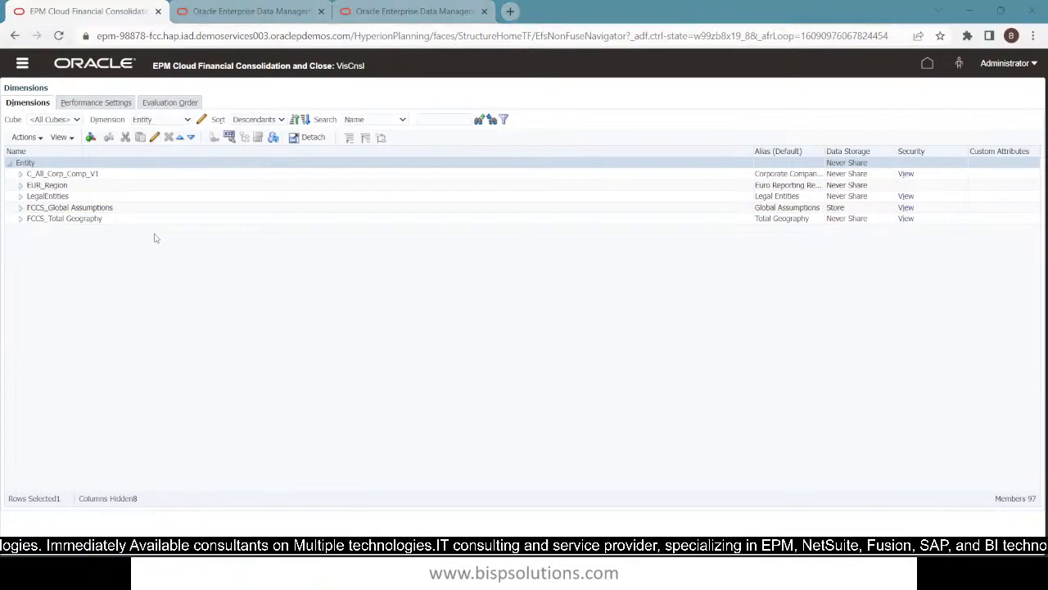
key(alt+shift+Tab)
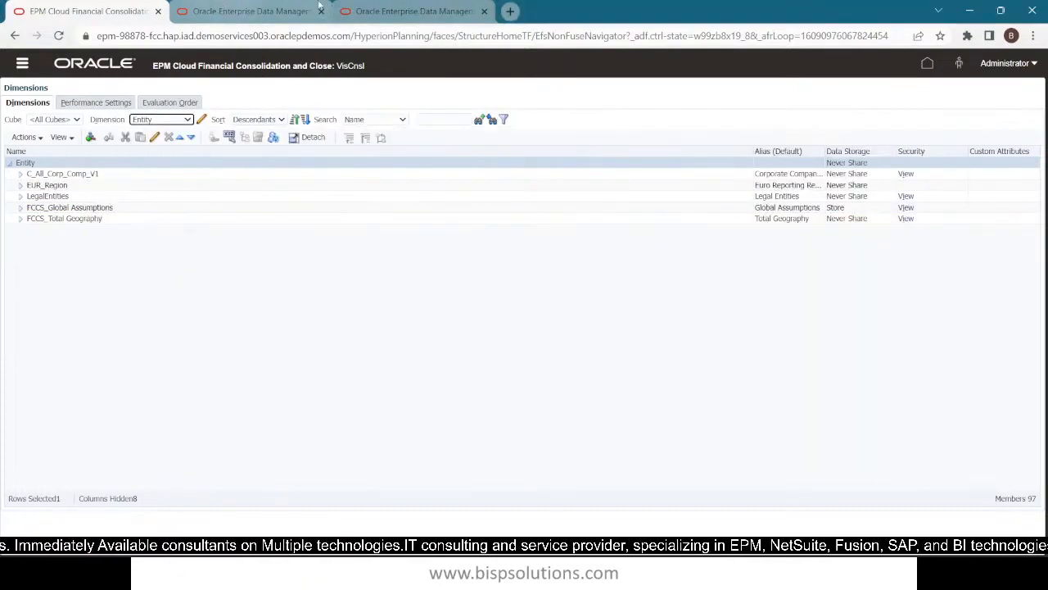
- Add an Account dimension of type Account to FCCS_App in Enterprise Data Management, with shared nodes allowed and no description or attribute dimensions
click(373, 12)
click(1001, 206)
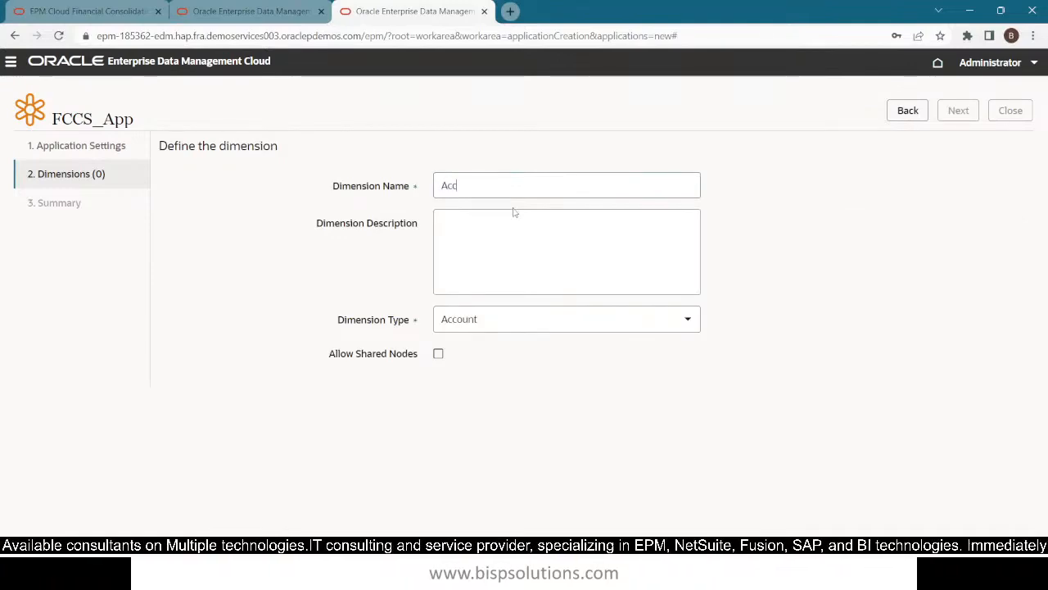
text(Account)
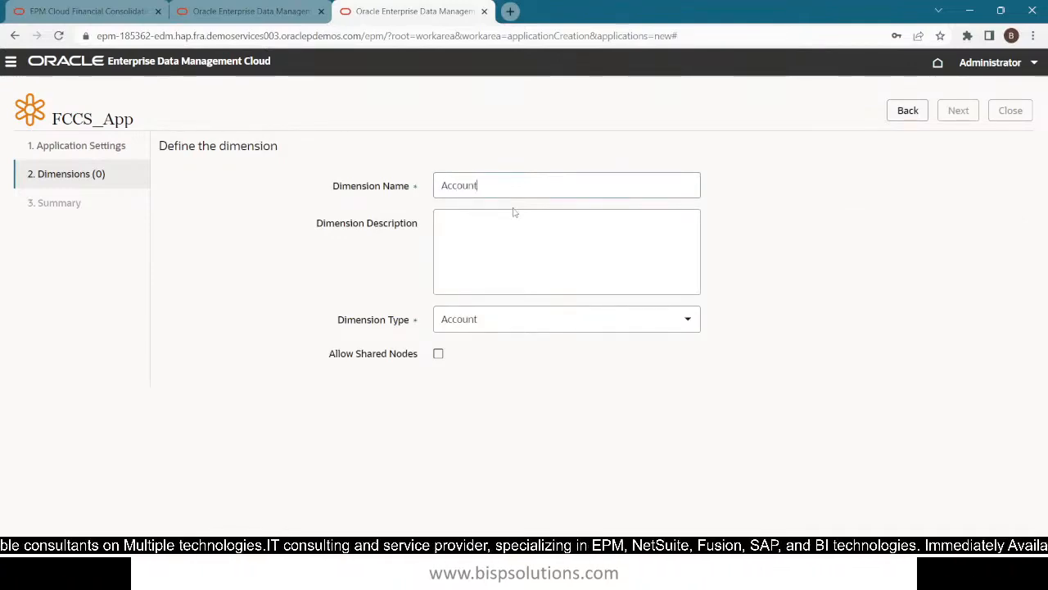
click(478, 247)
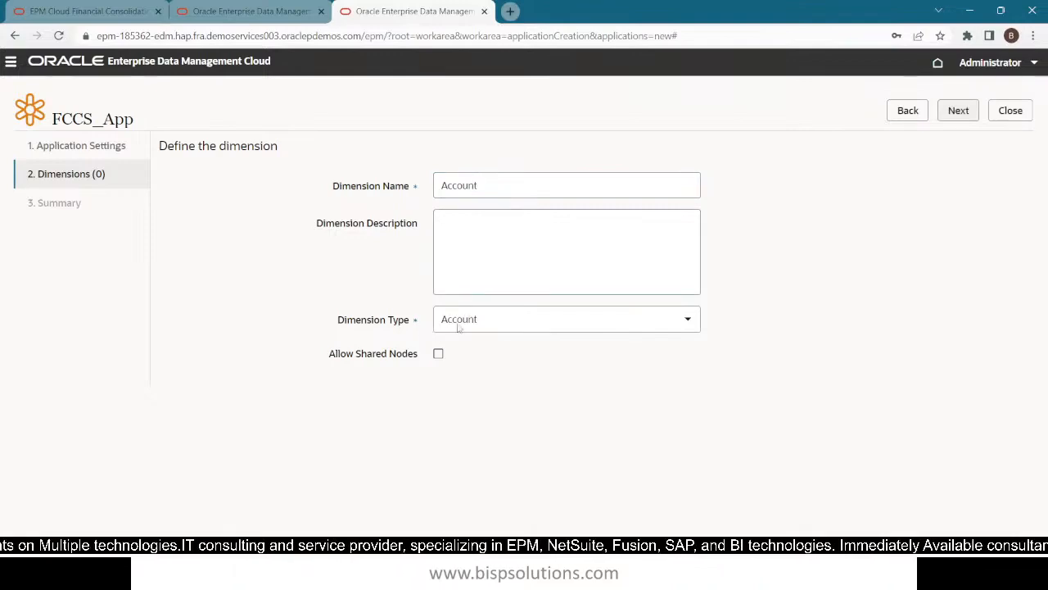
click(488, 321)
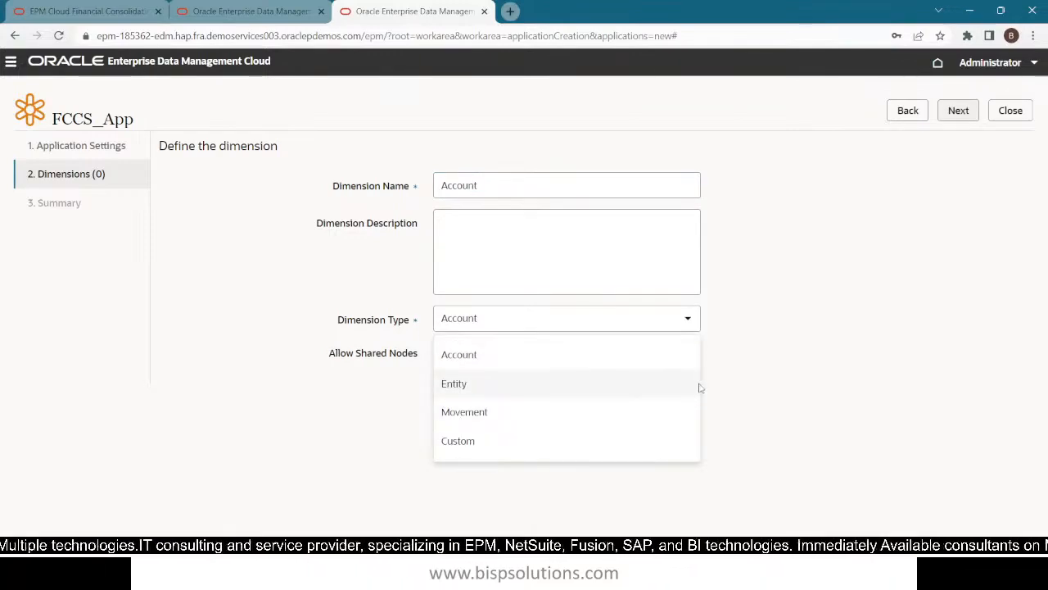
click(774, 379)
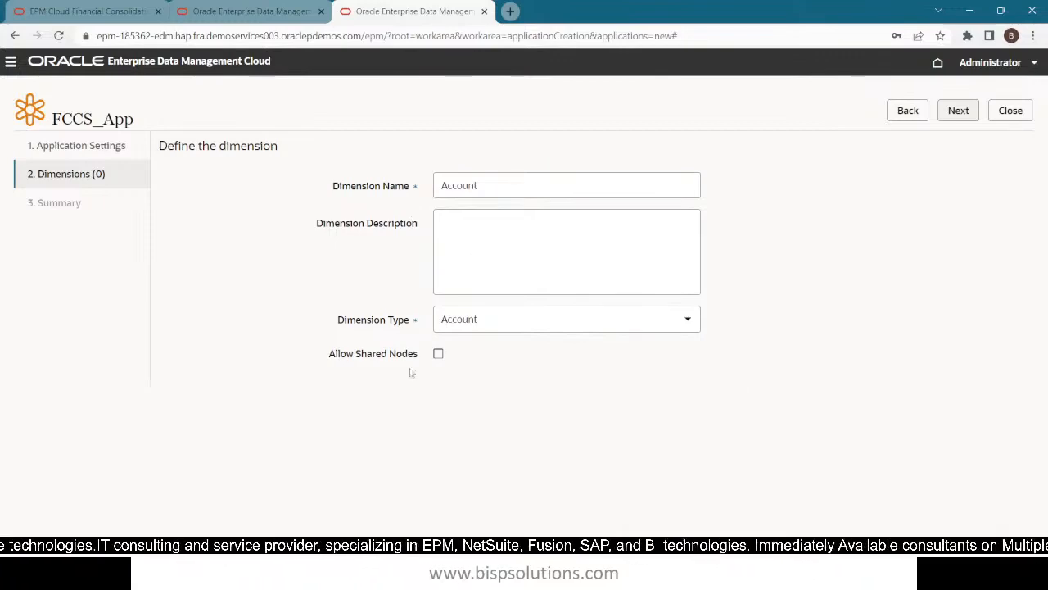
click(438, 356)
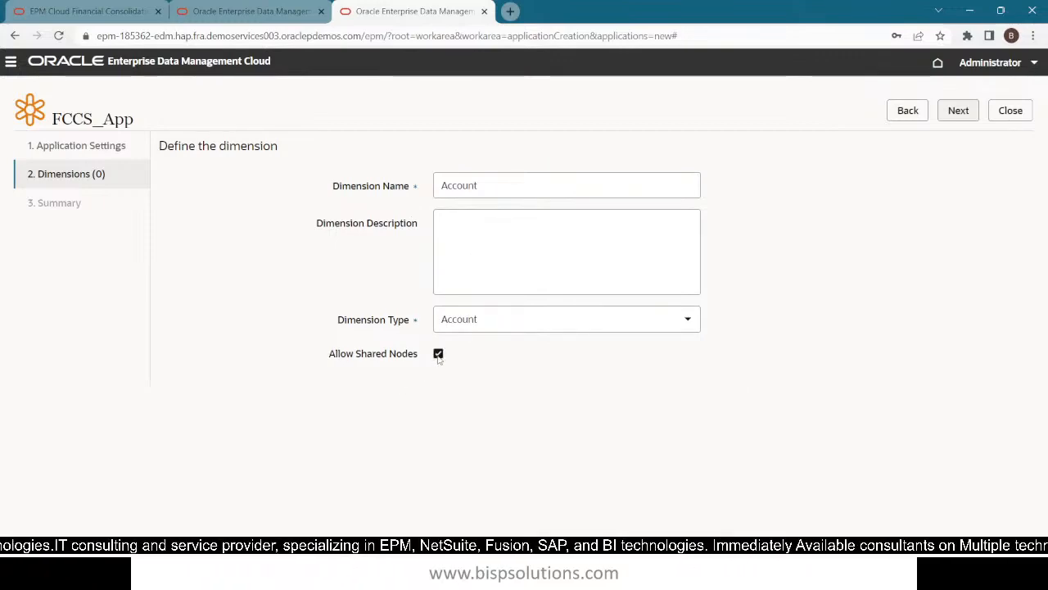
click(487, 244)
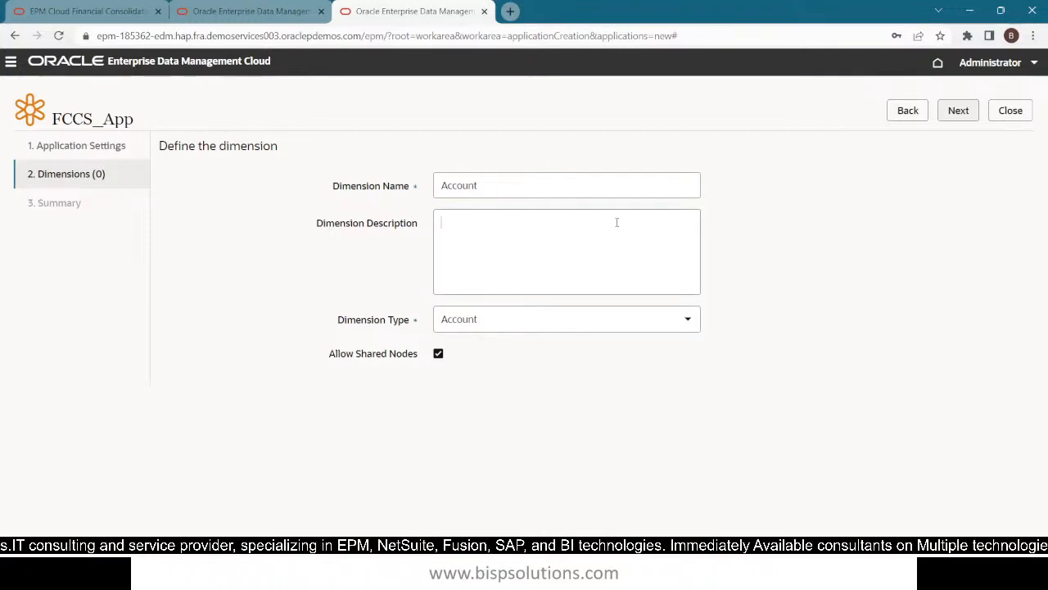
click(959, 112)
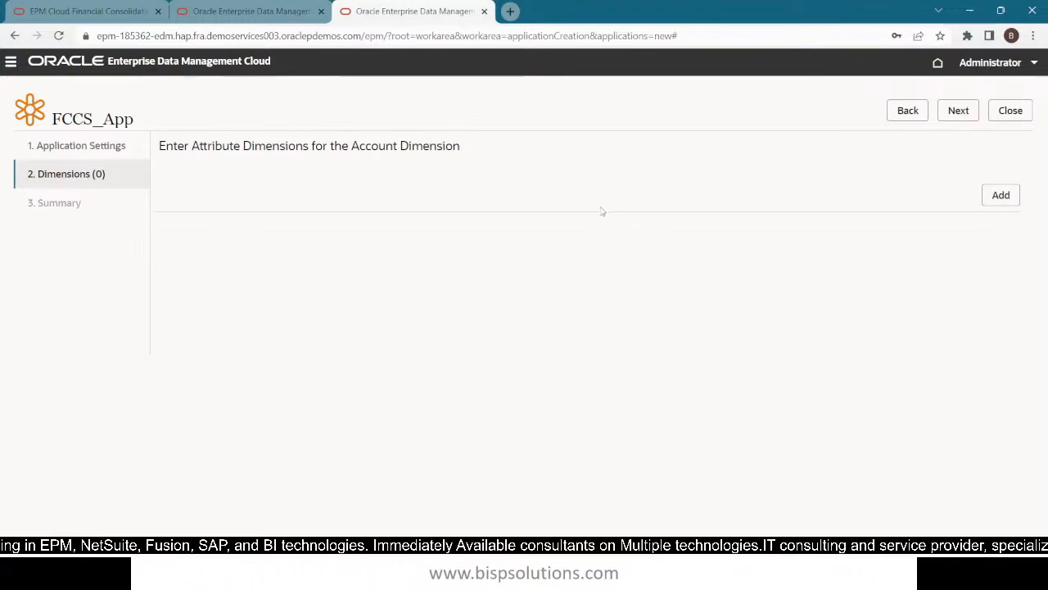
click(960, 112)
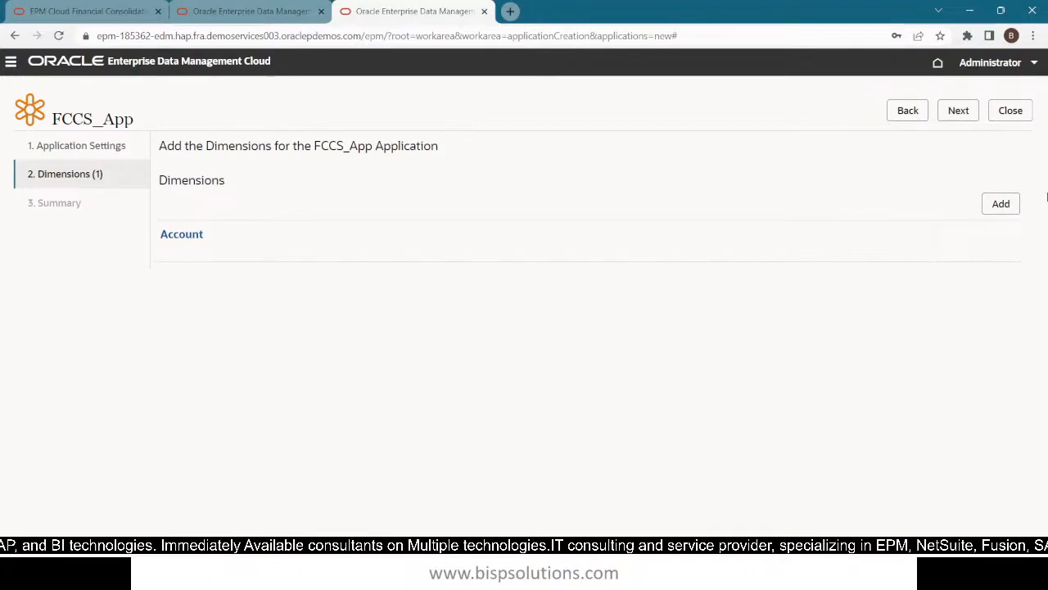
- Add an Entity dimension of type Entity to FCCS_App with shared nodes allowed, and continue to its attribute dimensions
click(1000, 204)
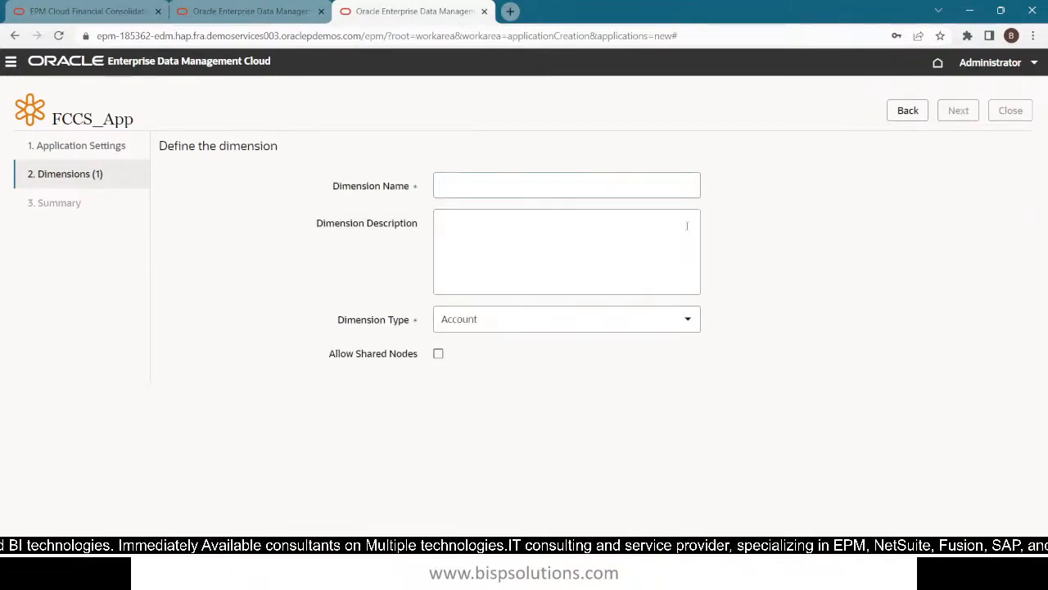
text(Ent)
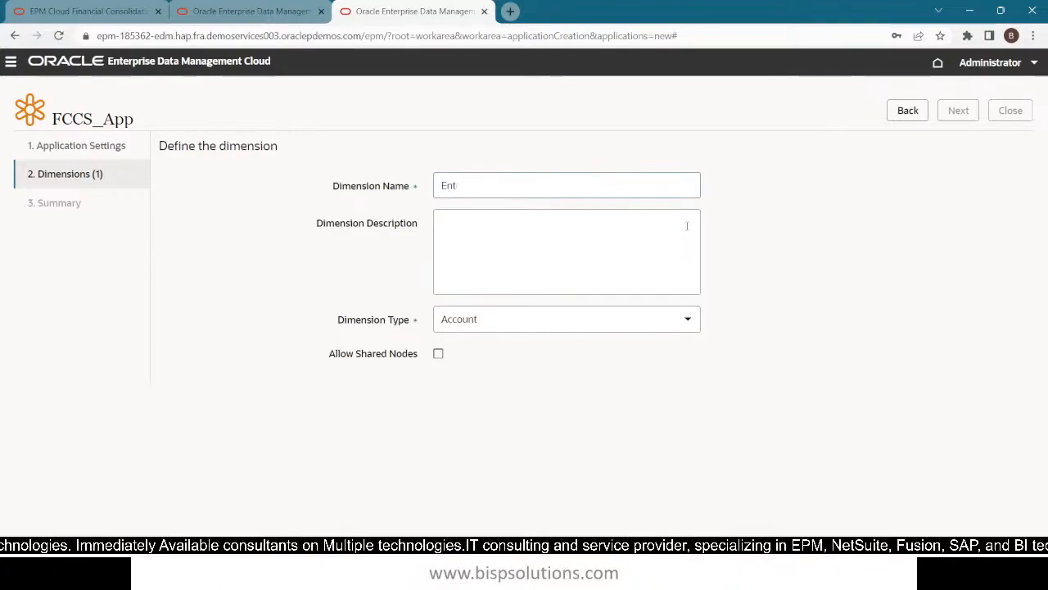
text(otyity)
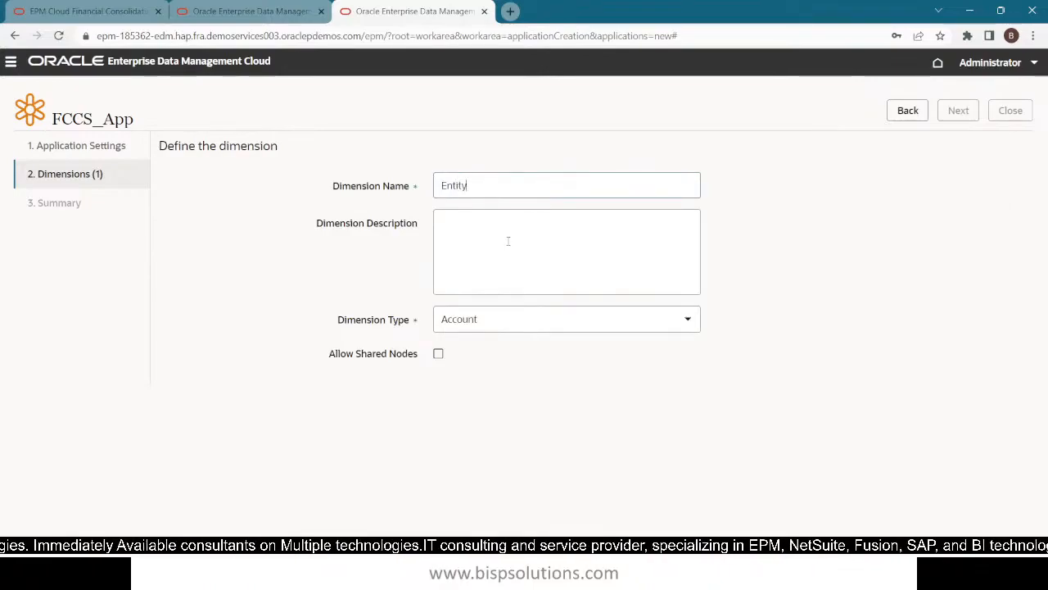
click(507, 240)
click(471, 320)
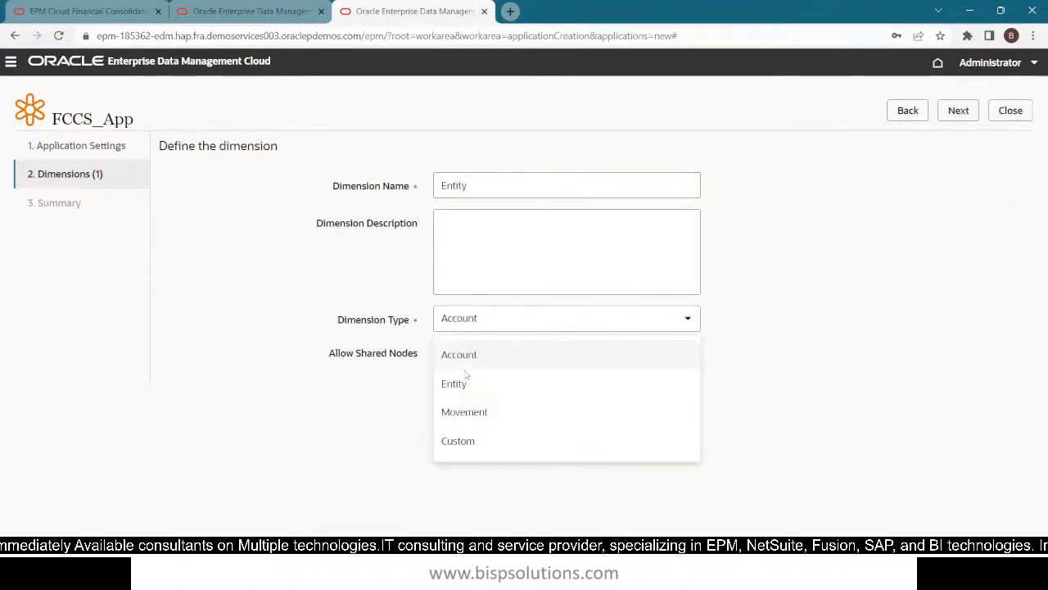
click(468, 384)
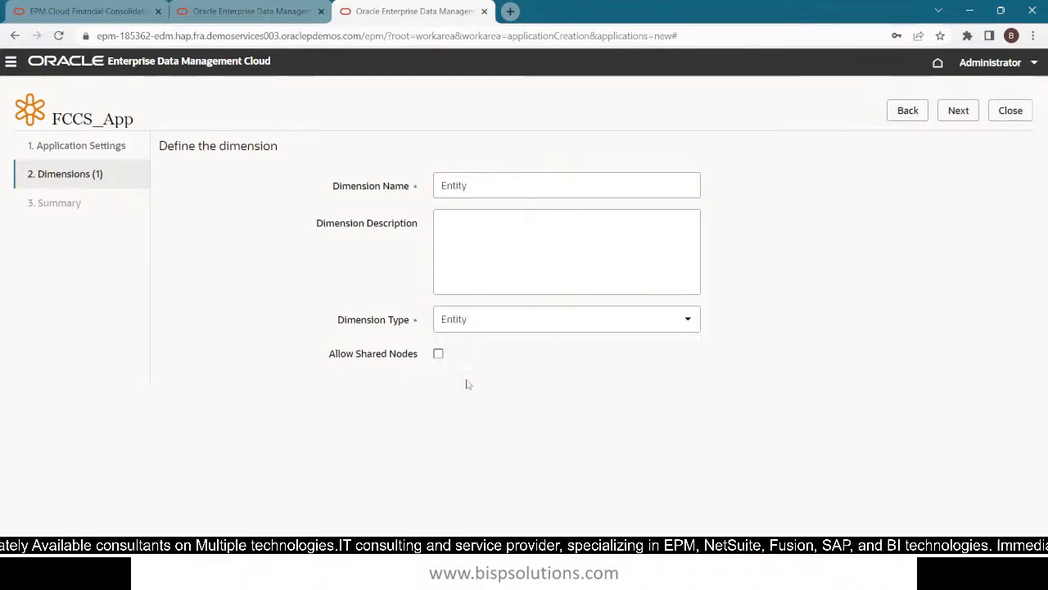
click(438, 353)
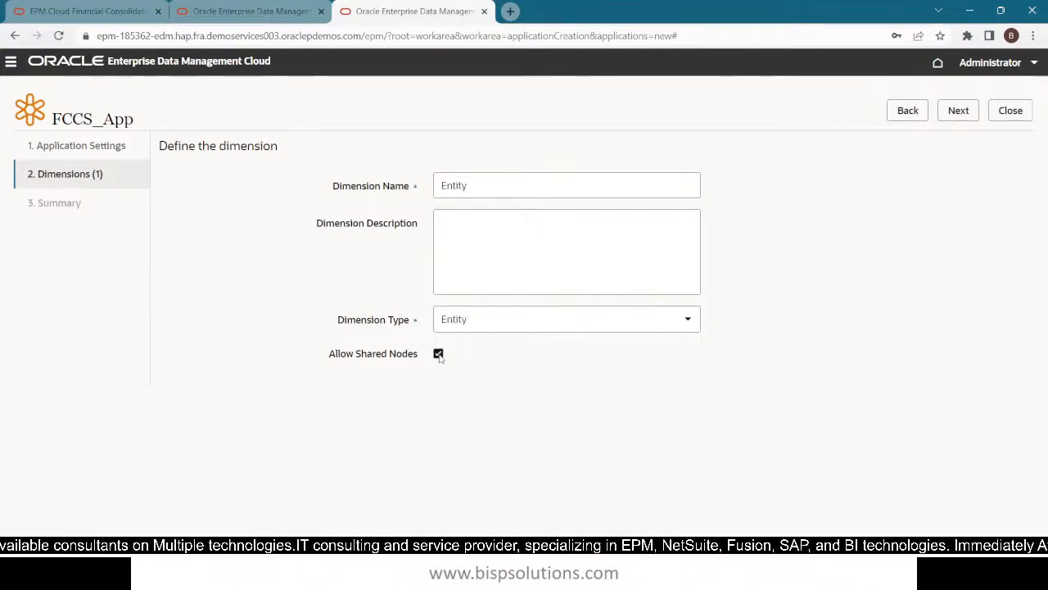
click(958, 119)
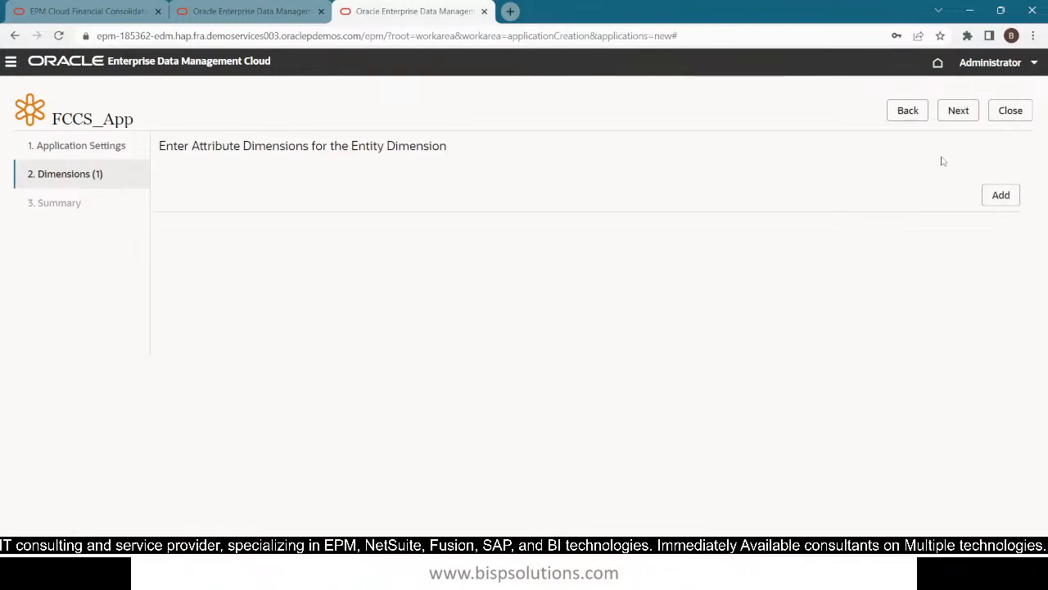
- Add a simple attribute named Location to the Entity dimension
click(999, 196)
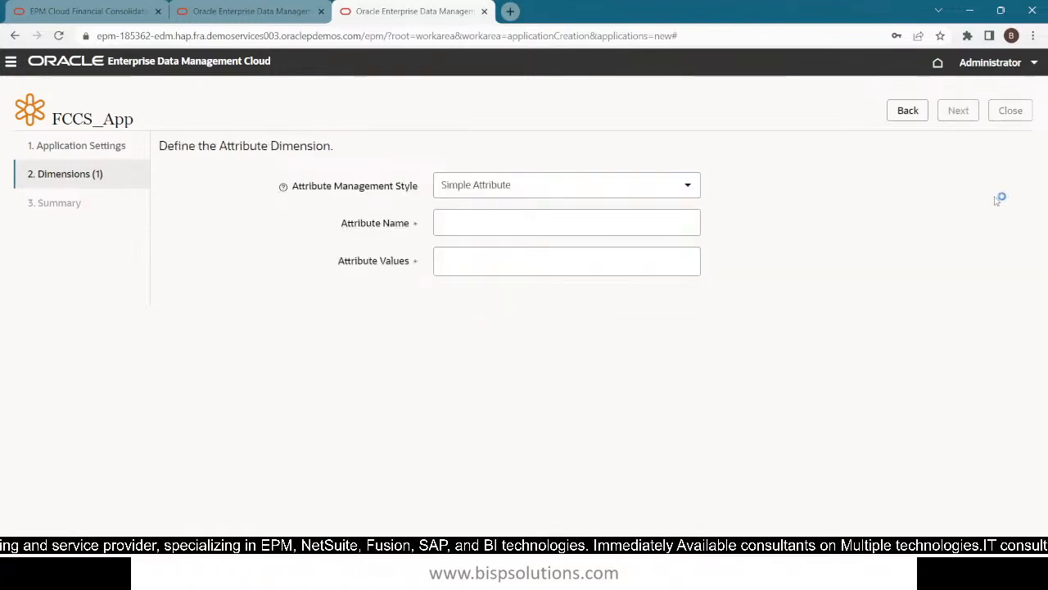
click(541, 223)
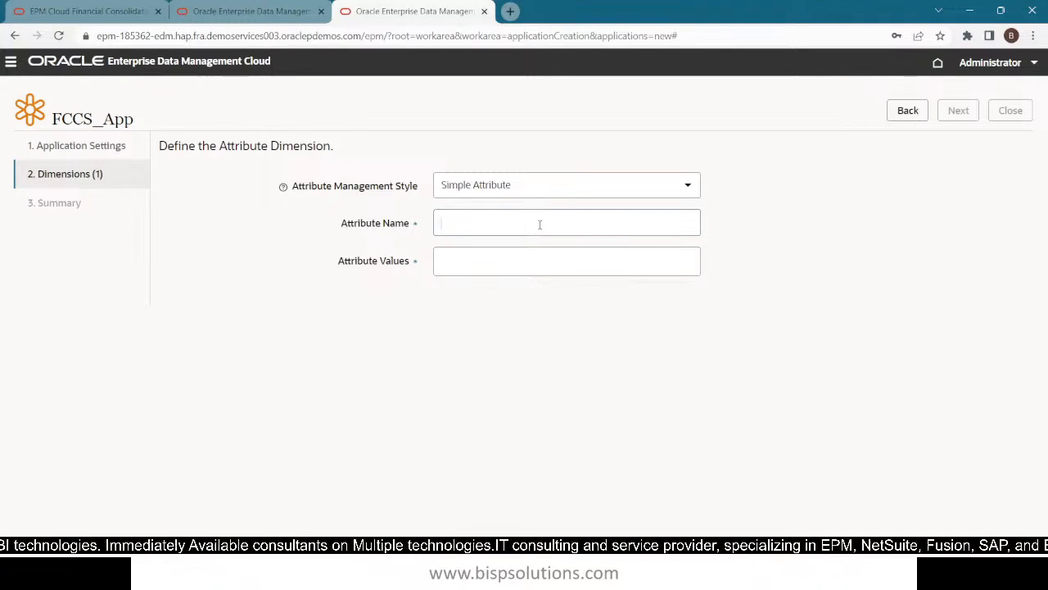
text(Loca)
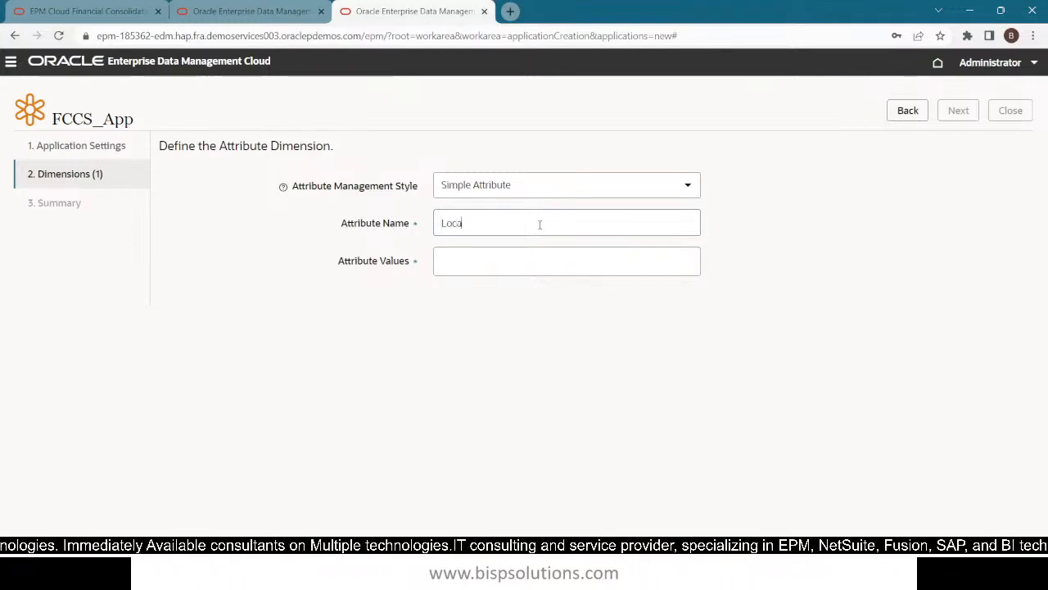
text(tion)
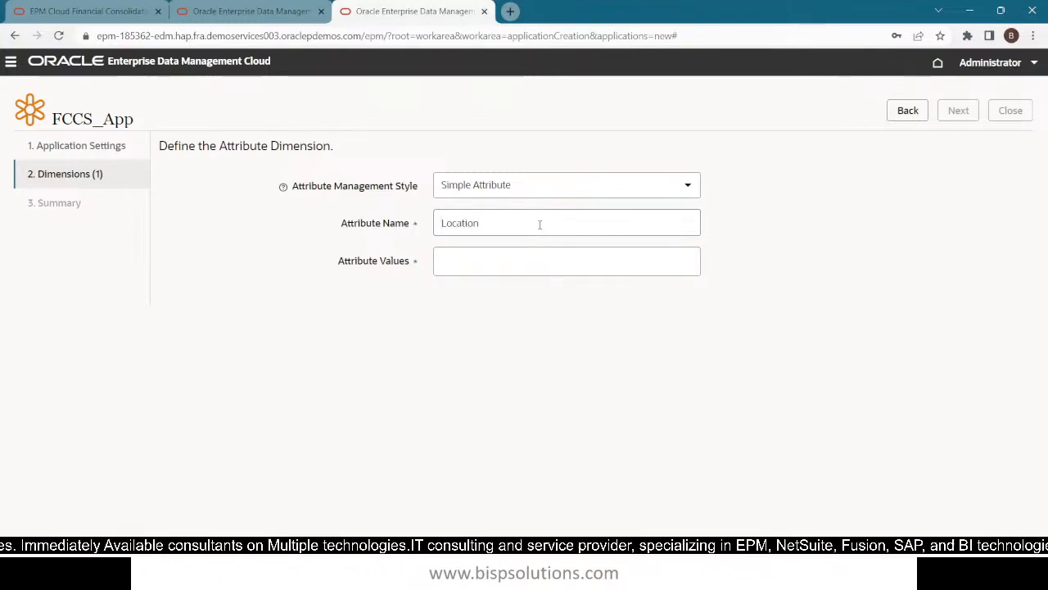
- Give the Location attribute the values EAST and WEST and complete the Entity dimension
click(480, 259)
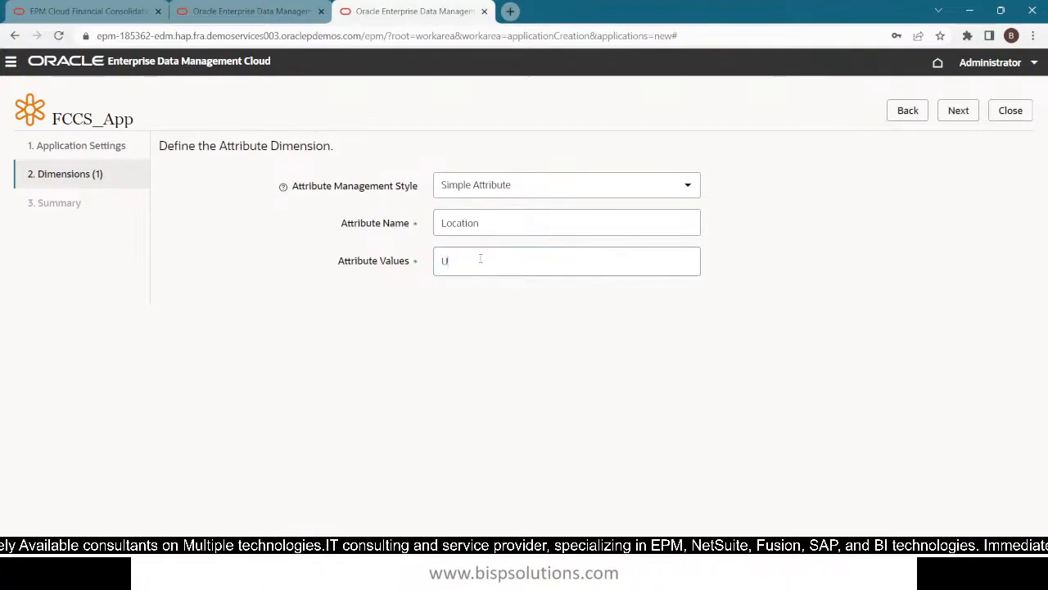
key(BackSpace)
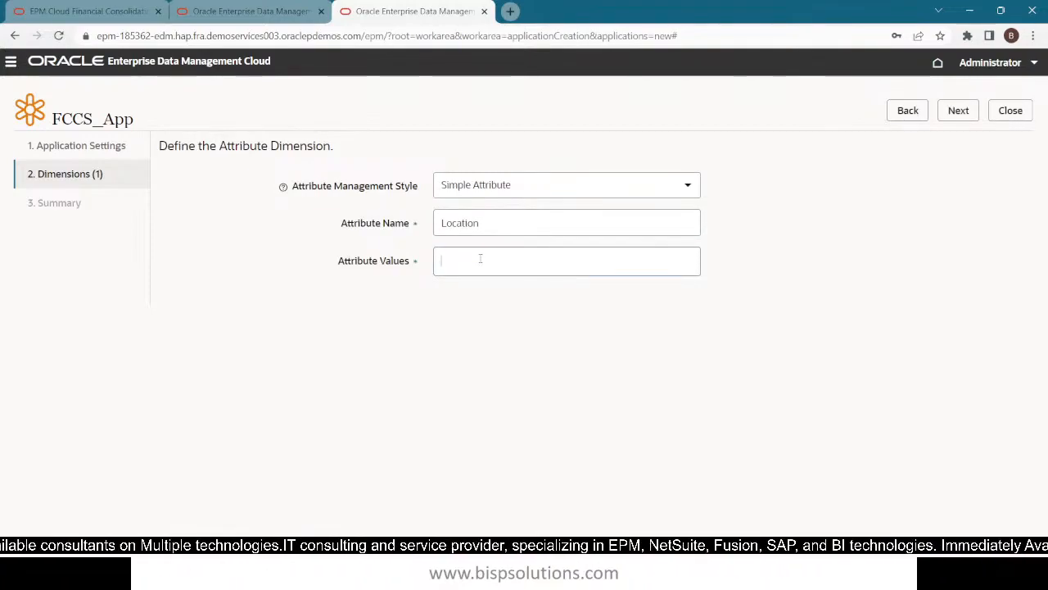
text(EAST)
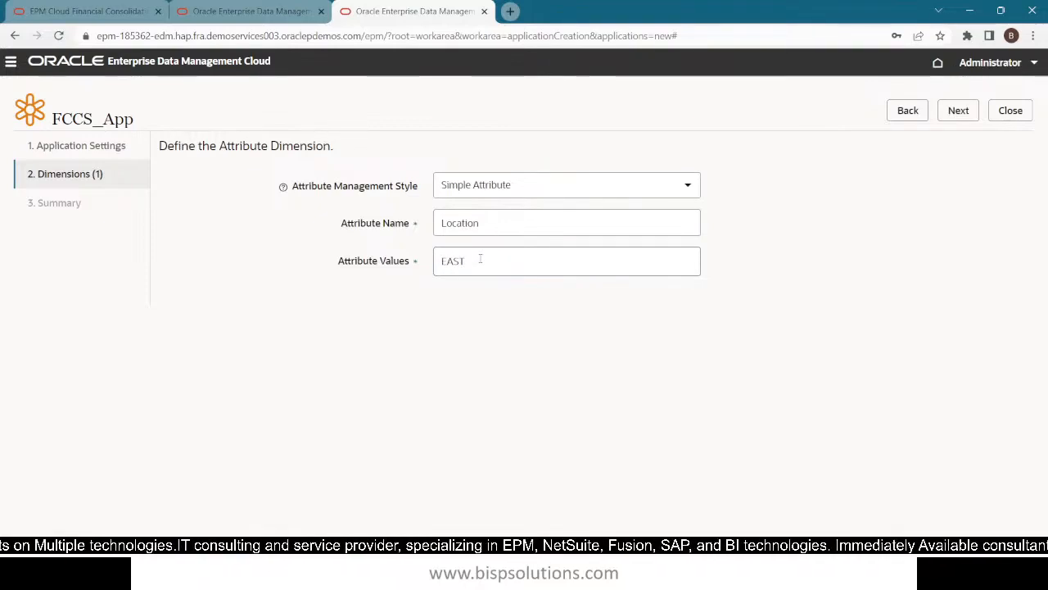
key(Return)
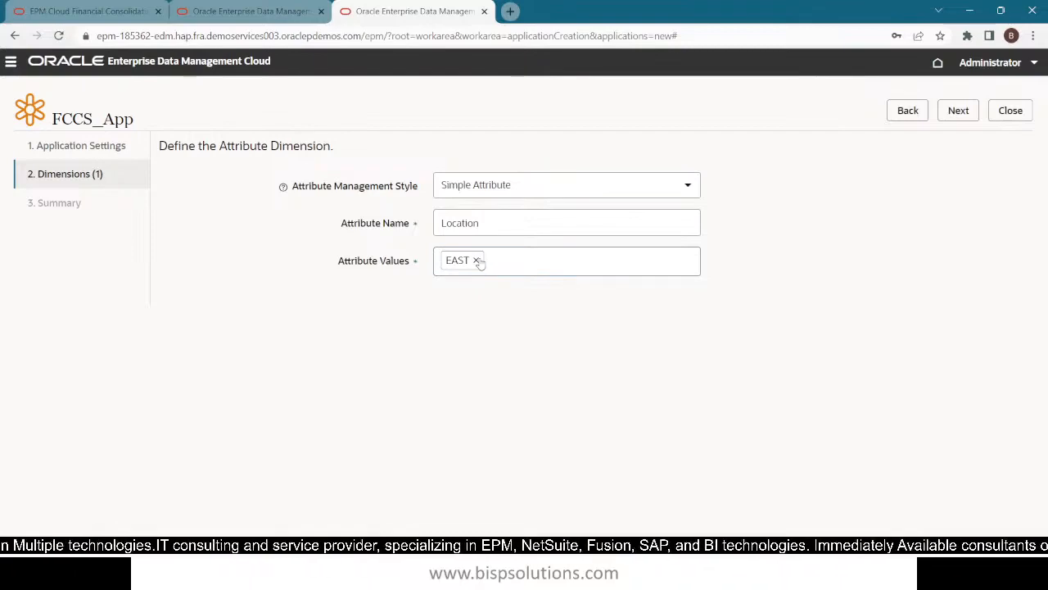
text(wes)
key(BackSpace)
key(BackSpace)
key(BackSpace)
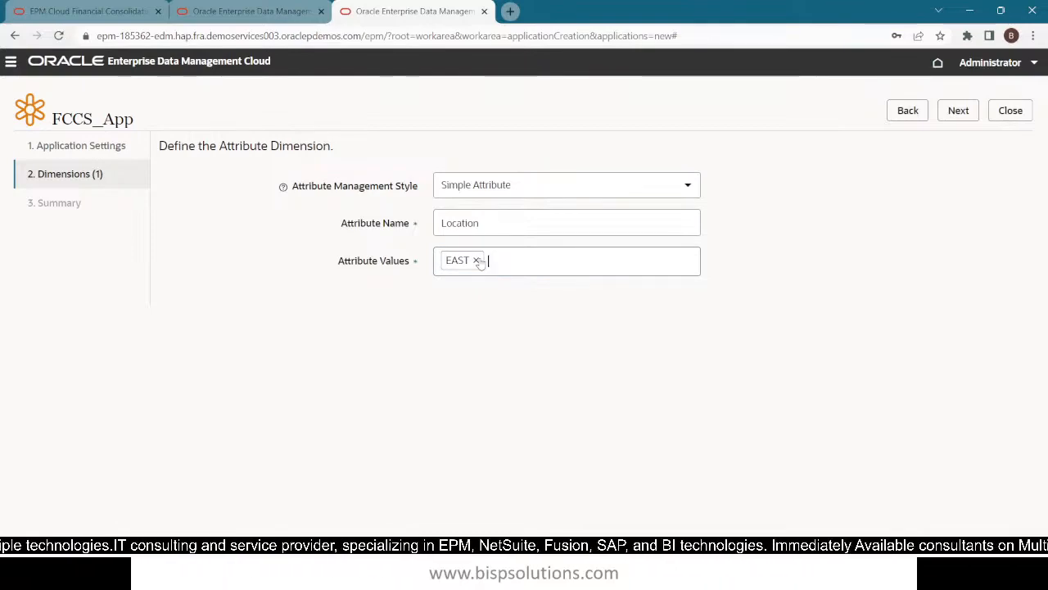
text(WEST)
key(Return)
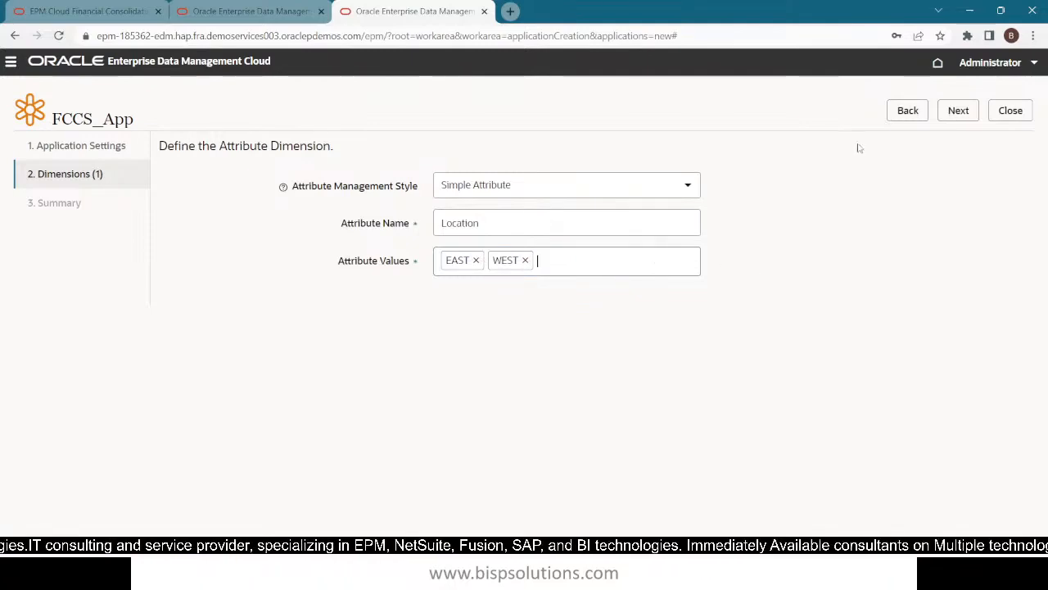
click(960, 114)
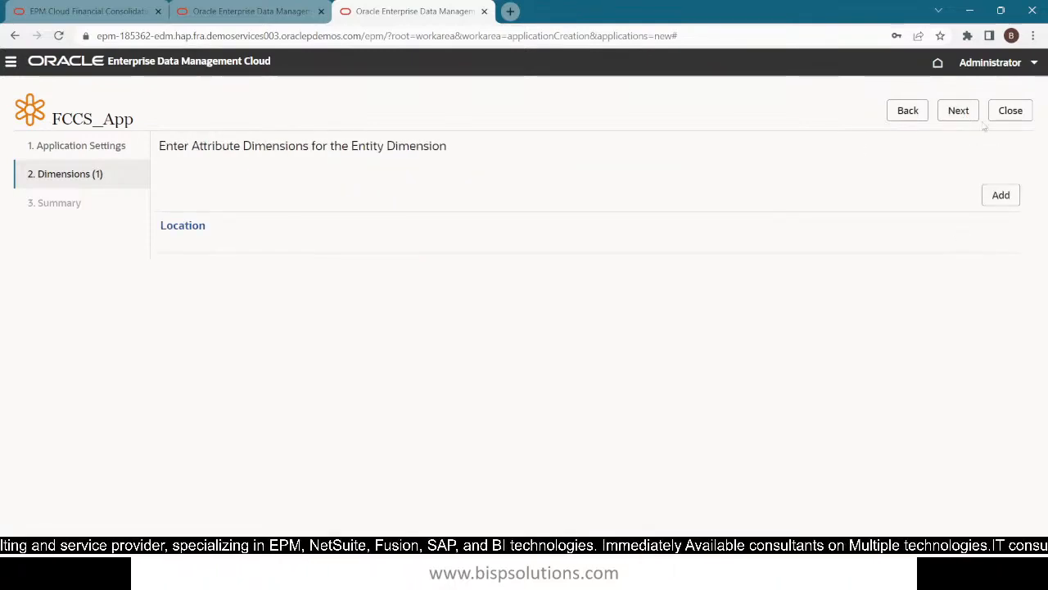
click(961, 115)
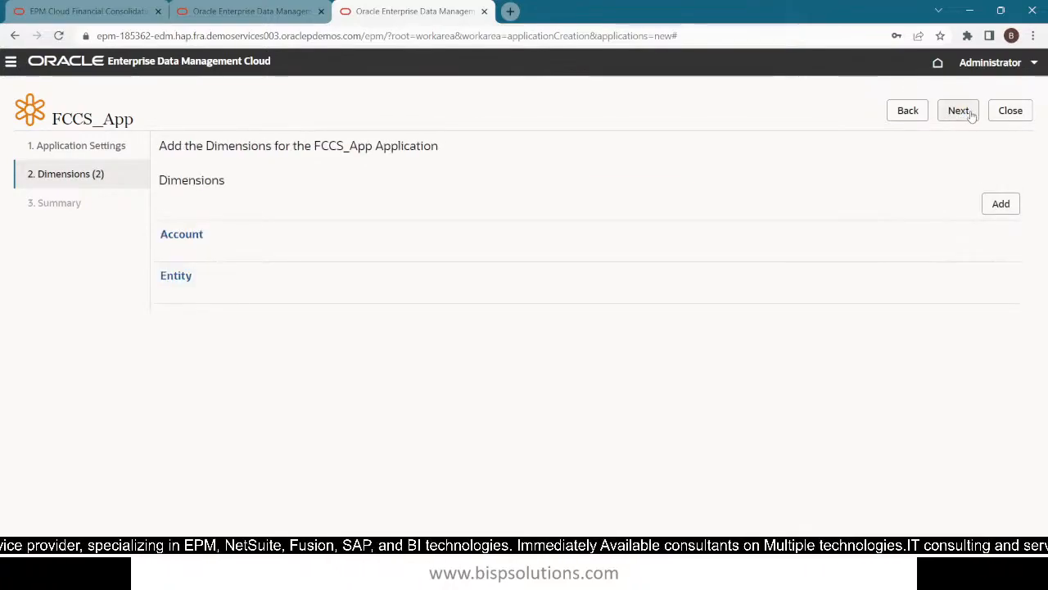
- Review the FCCS_App registration summary, covering its application settings and dimensions, and apply the registration
click(971, 114)
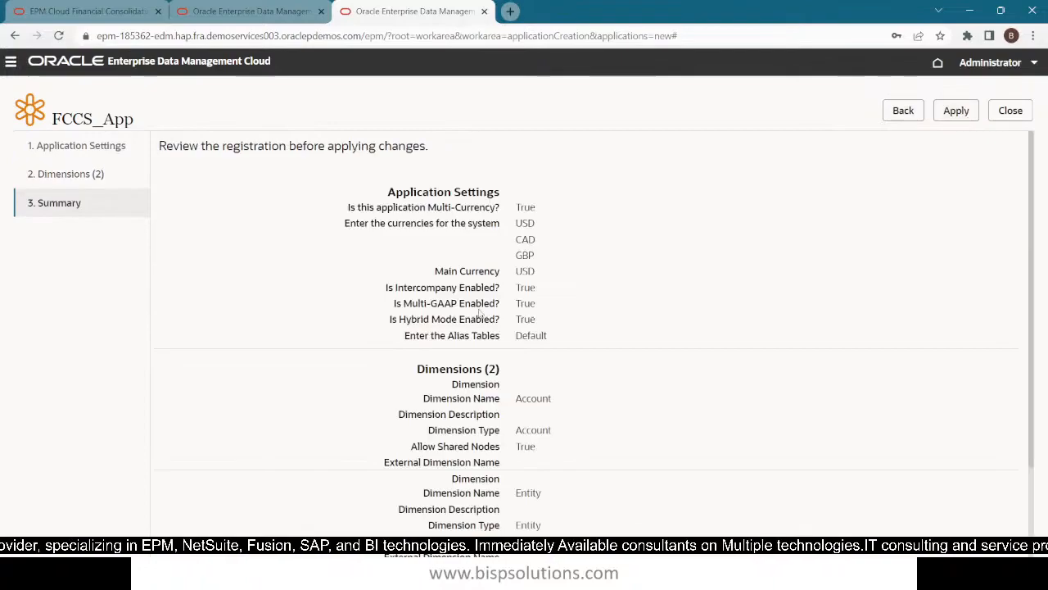
scroll(521, 393, down, 3)
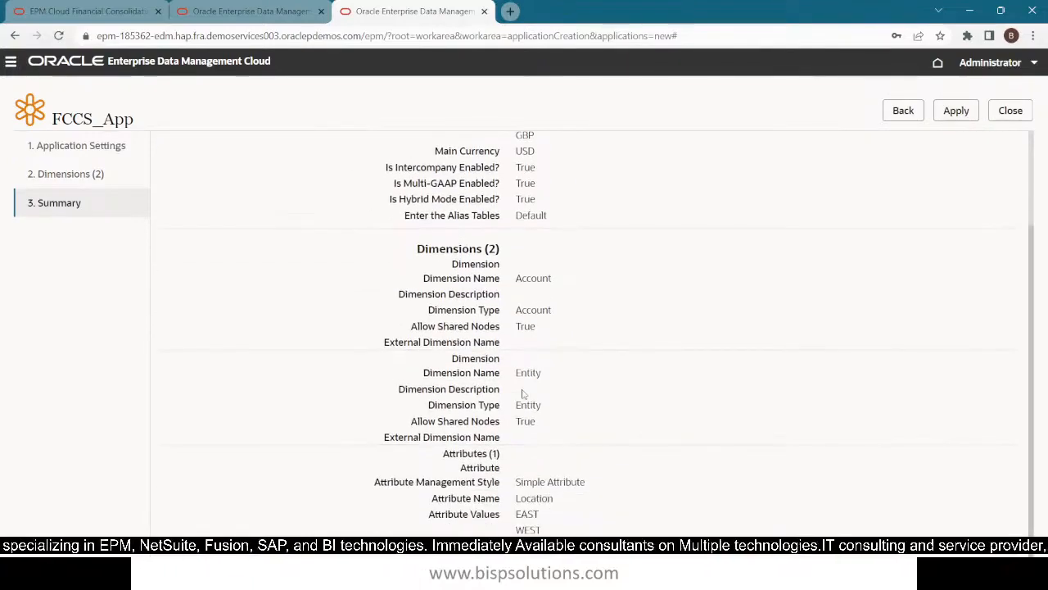
scroll(502, 280, up, 3)
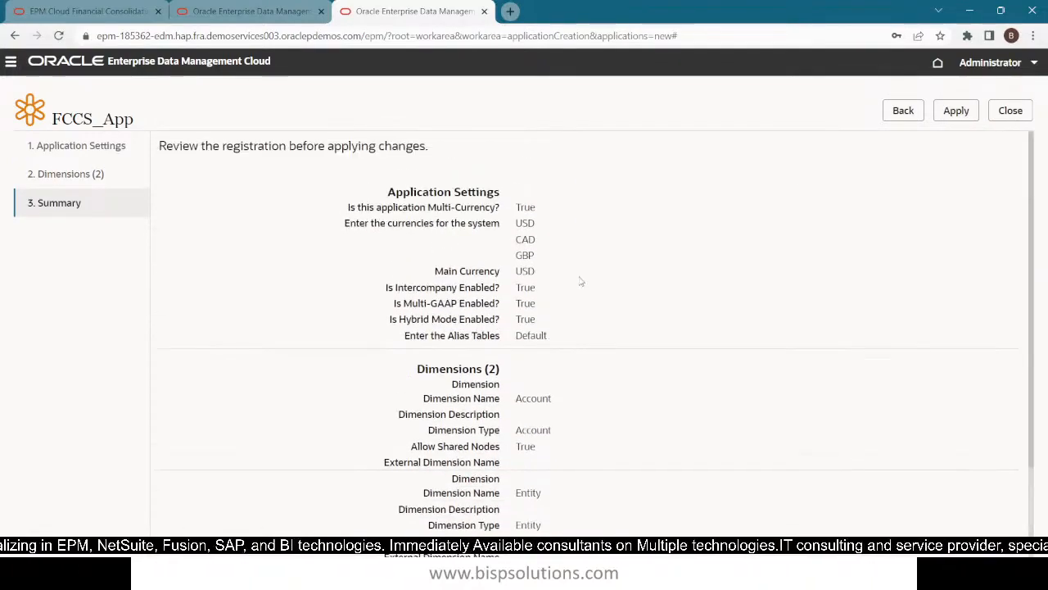
scroll(561, 286, down, 2)
scroll(561, 286, up, 2)
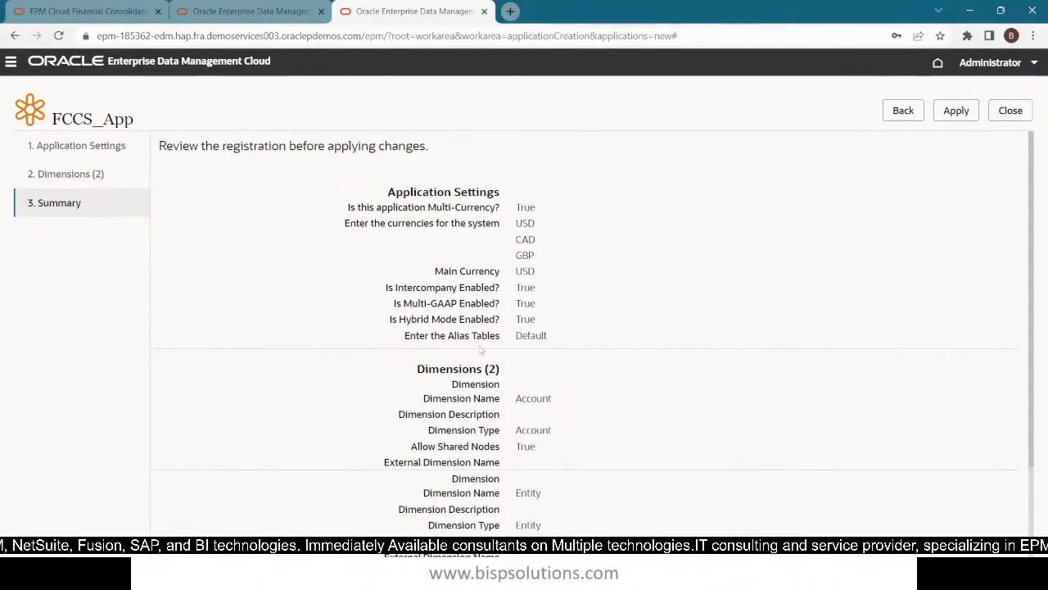
scroll(544, 335, down, 3)
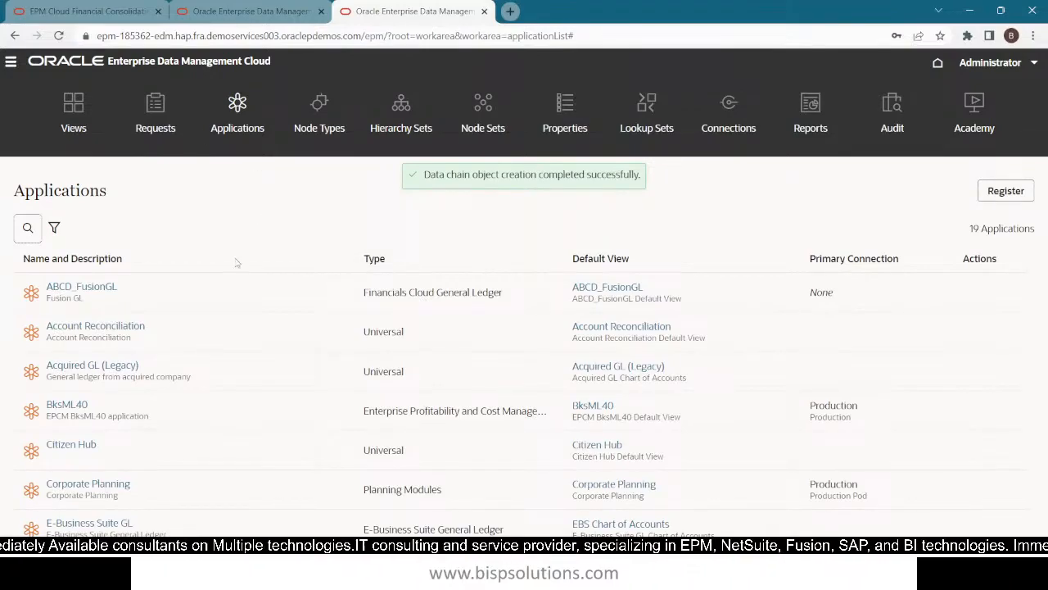
- Find FCCS_App in the applications list and open it for inspection
scroll(222, 393, down, 4)
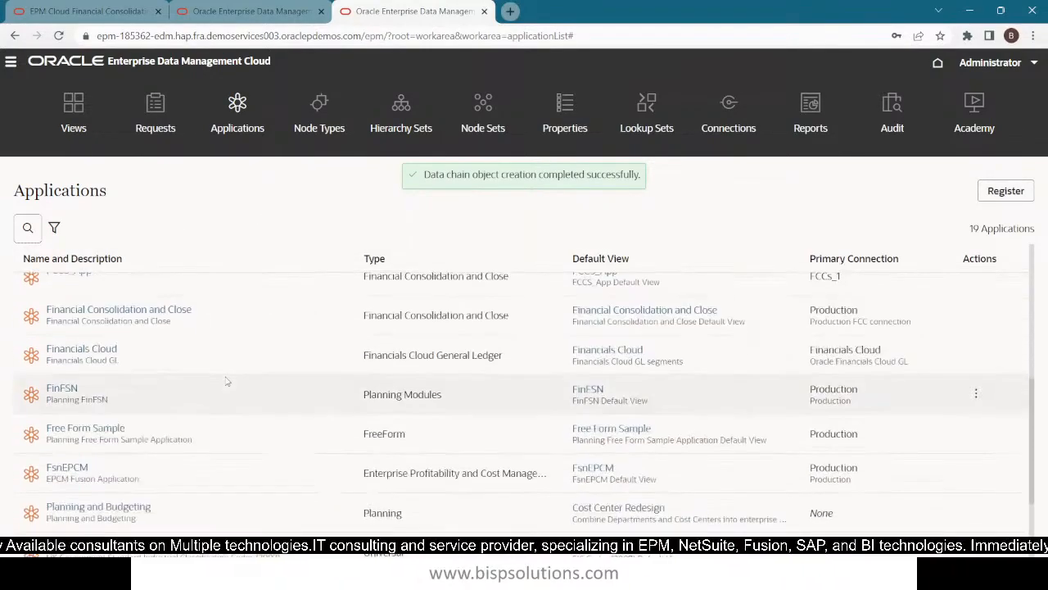
scroll(201, 439, down, 3)
scroll(202, 442, up, 1)
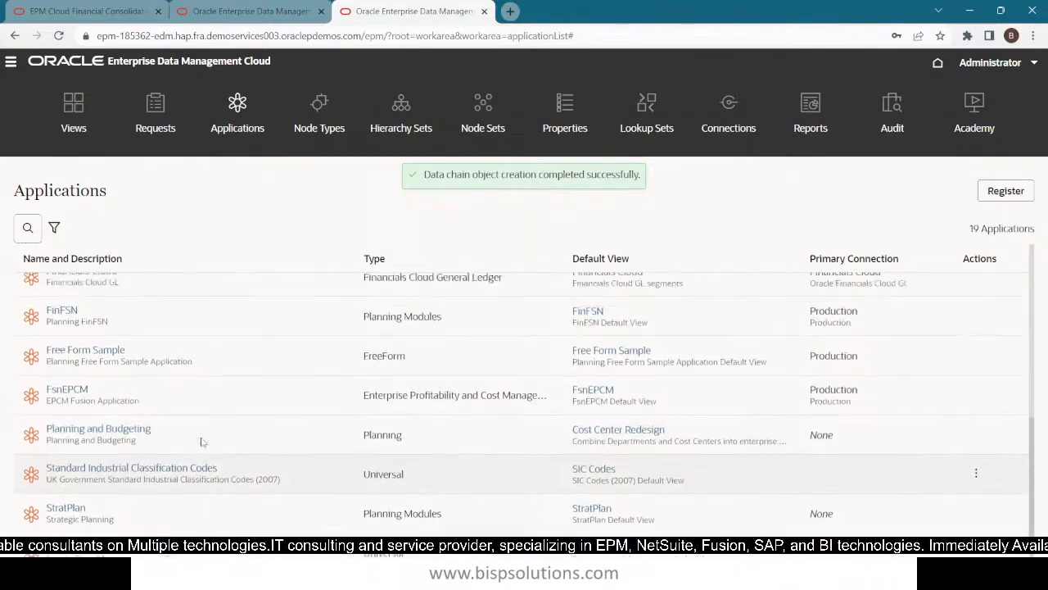
scroll(201, 442, up, 4)
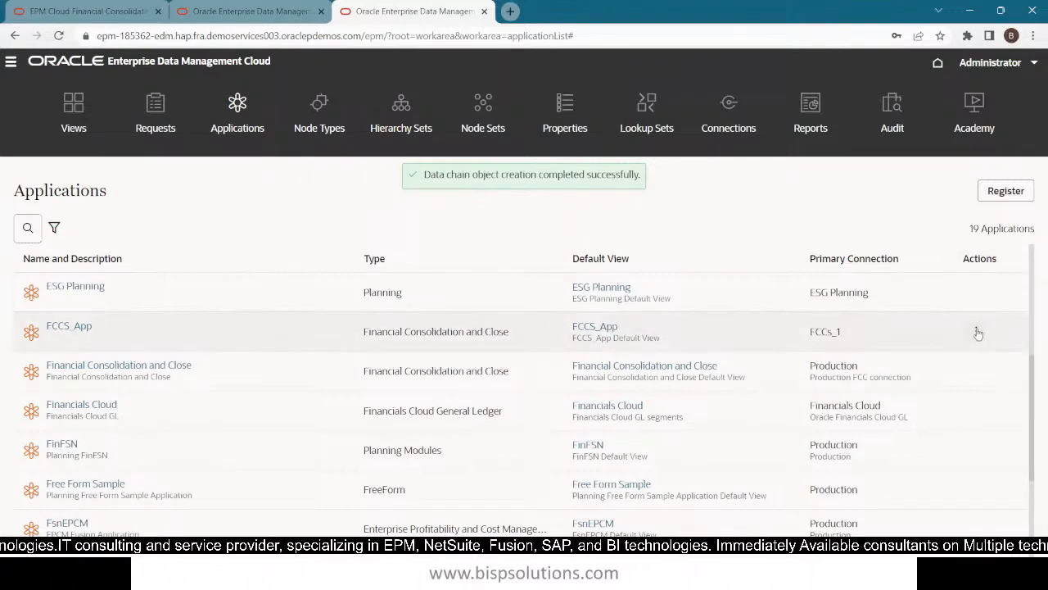
click(976, 331)
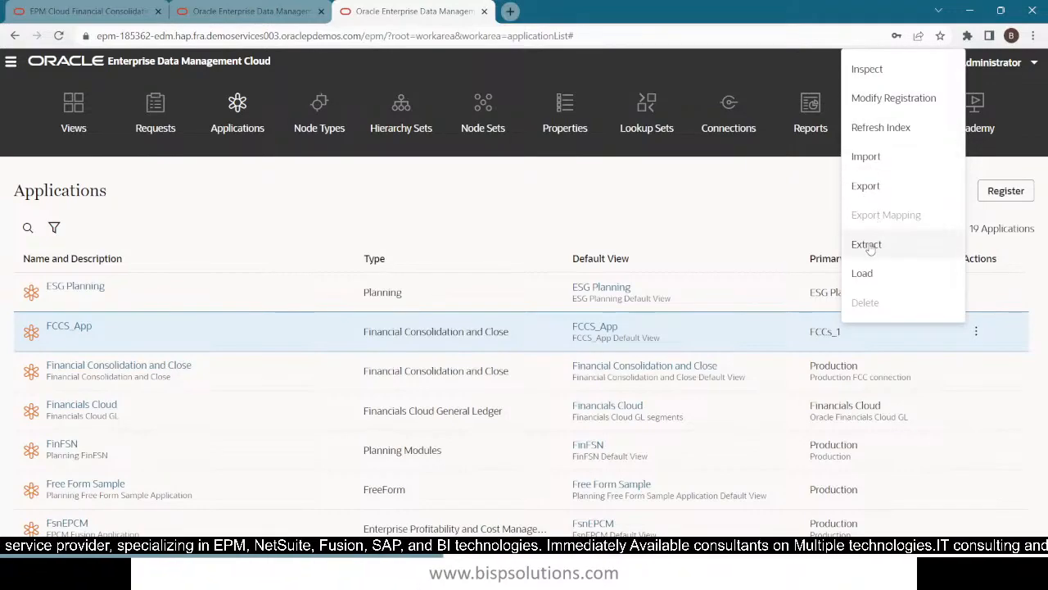
click(868, 69)
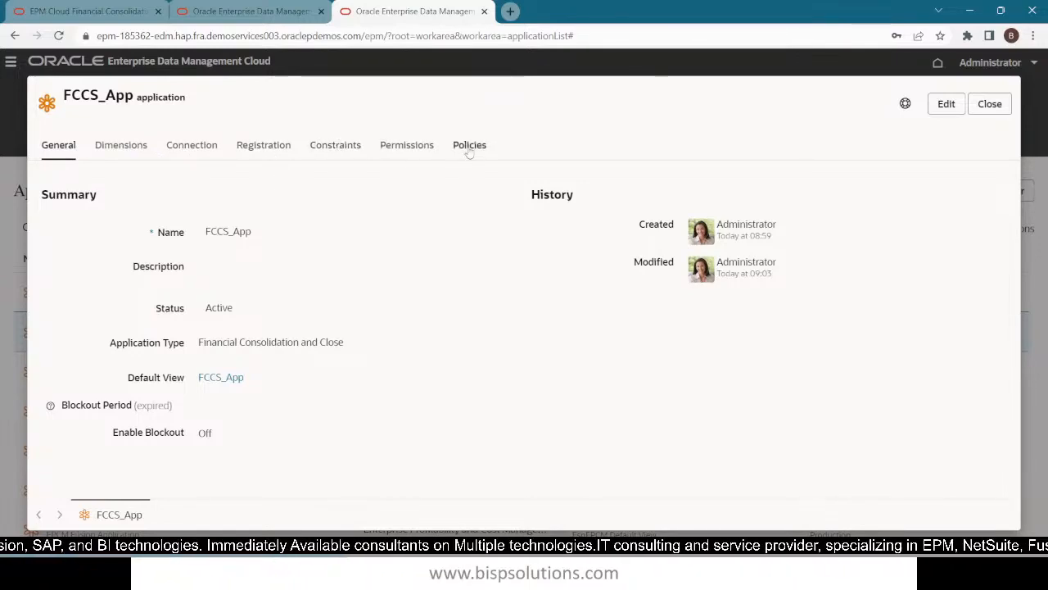
- Examine FCCS_App's constraints, general settings, dimensions and connection details, saving the general settings without changing any value
click(338, 144)
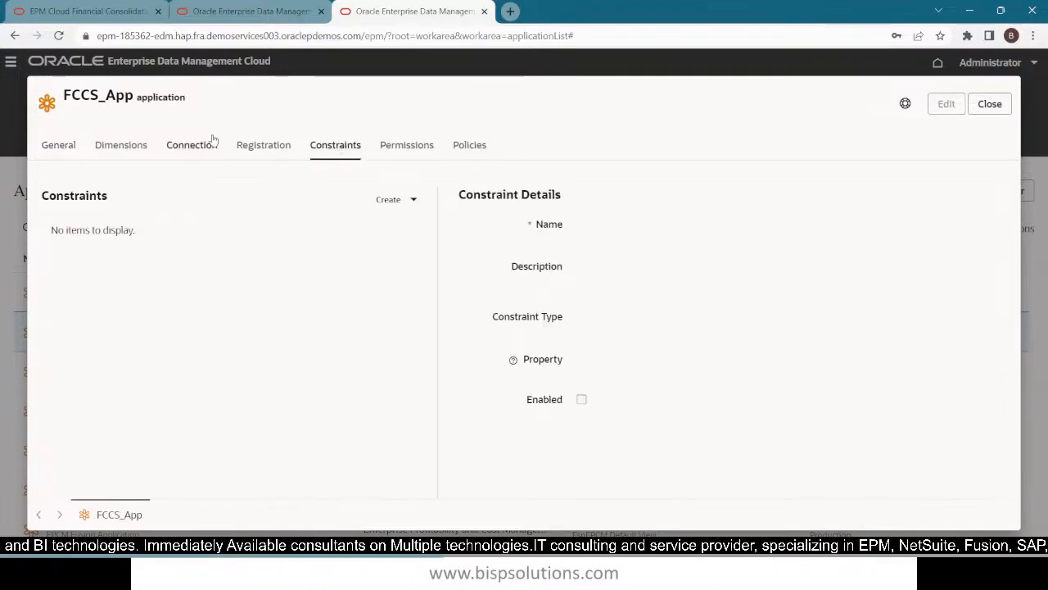
click(61, 144)
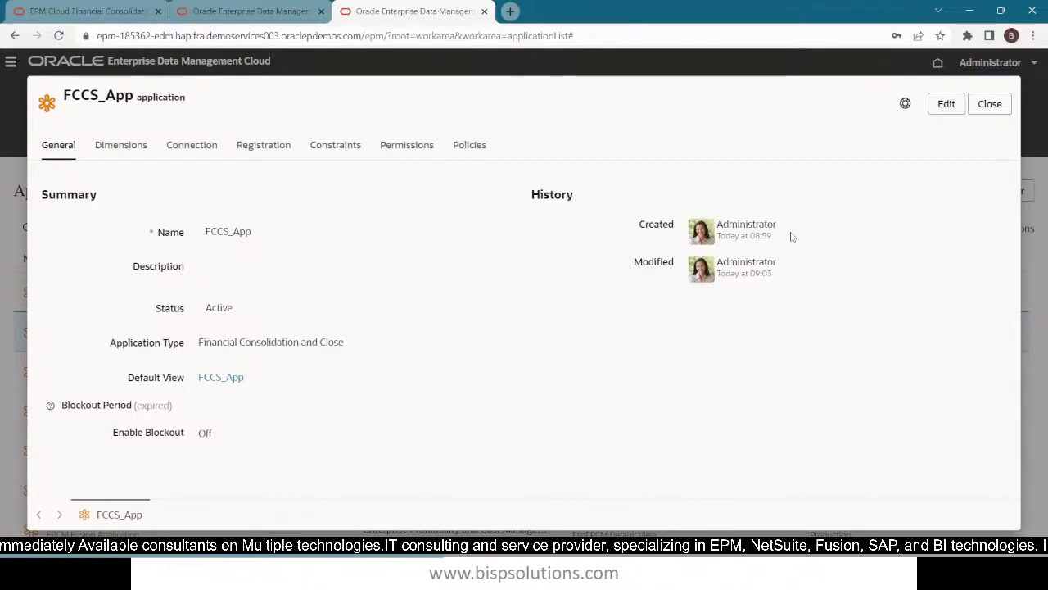
click(945, 104)
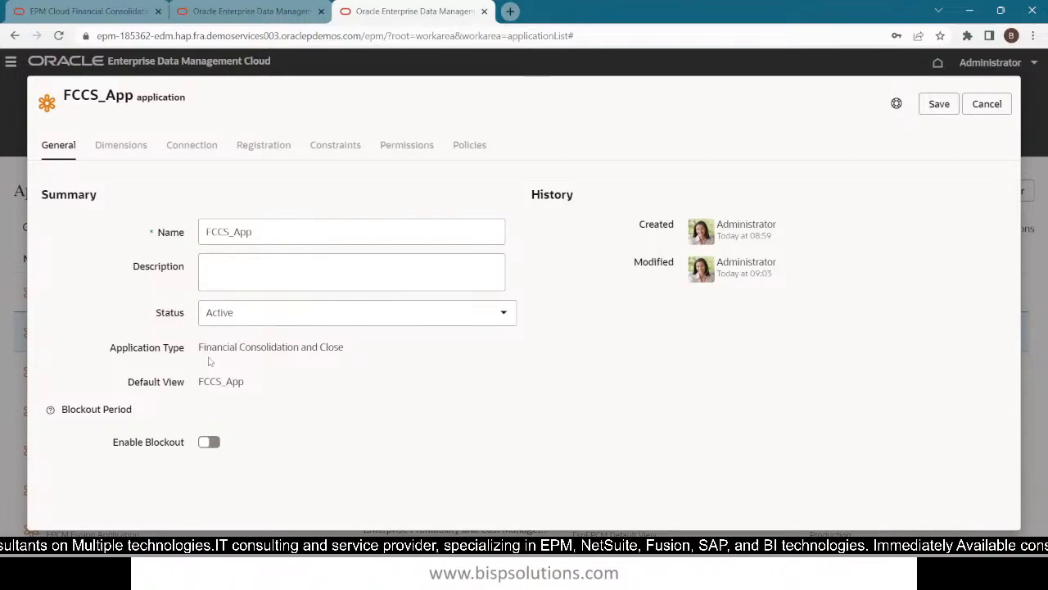
click(939, 105)
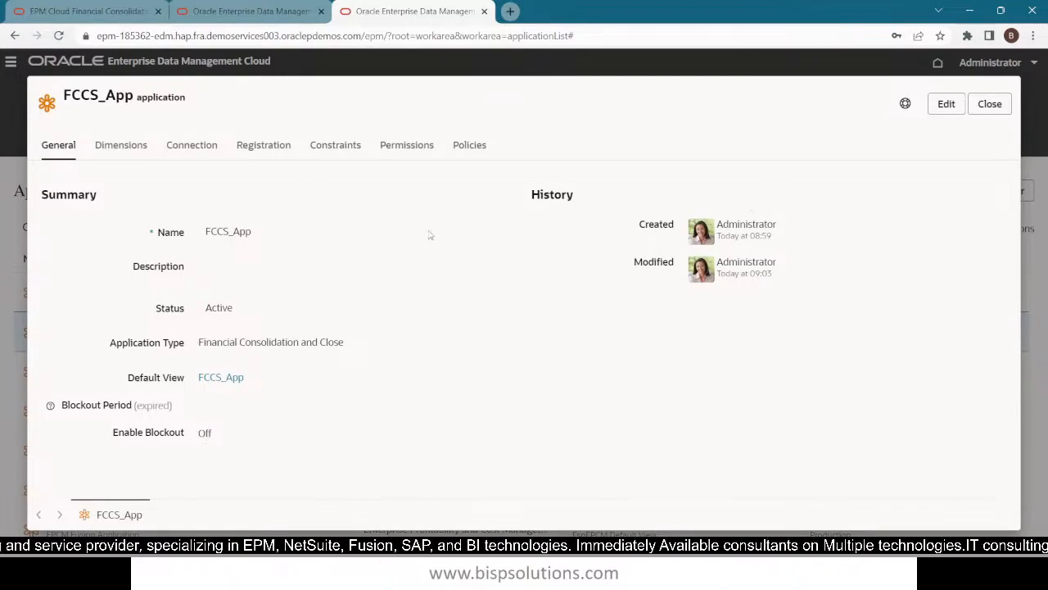
click(116, 152)
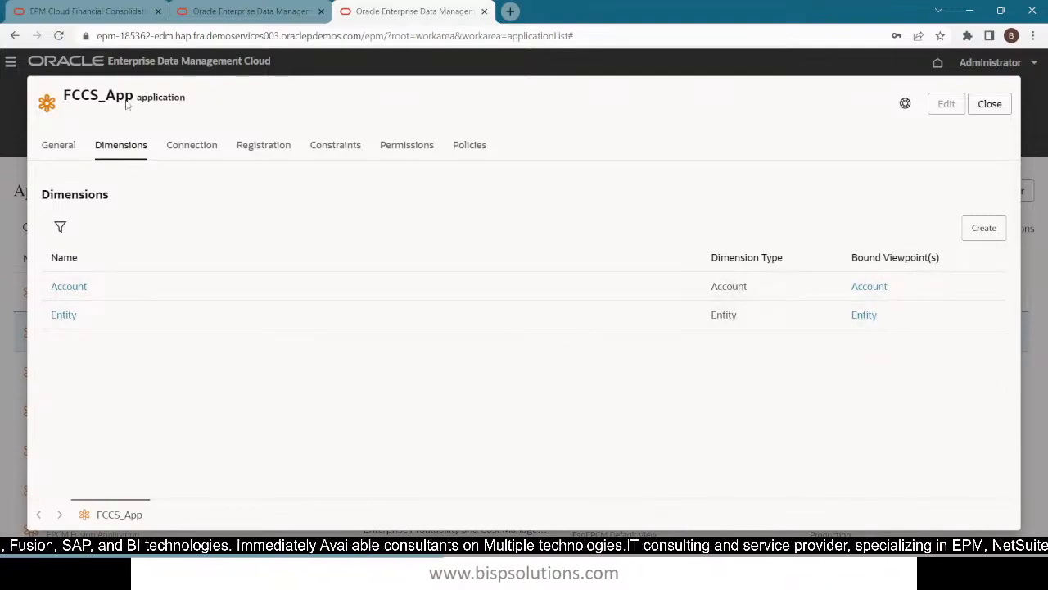
click(185, 149)
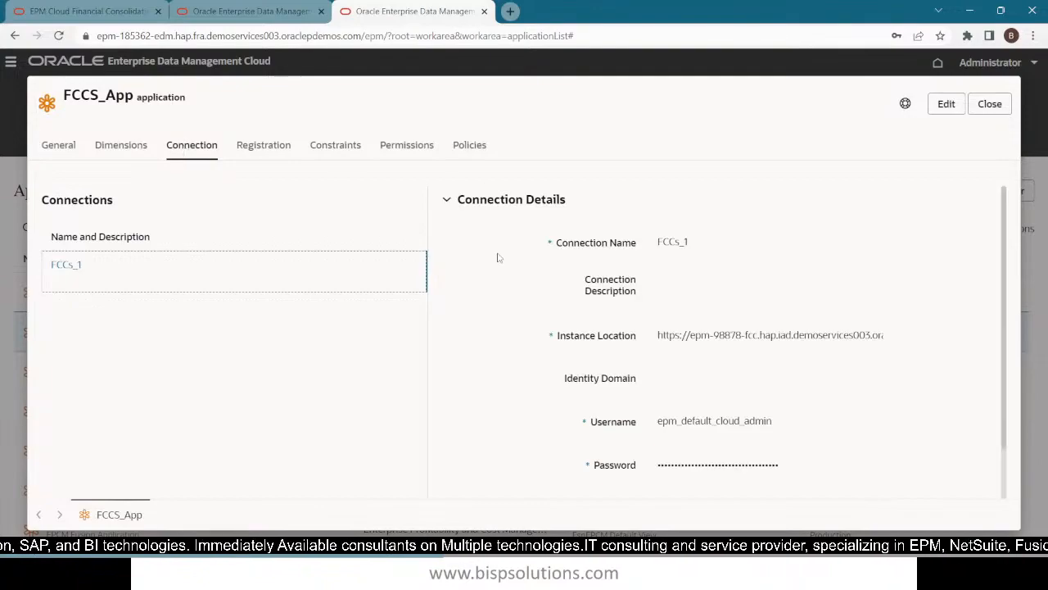
- Test FCCS_App's FCCs_1 connection and dismiss the result message
scroll(532, 307, down, 1)
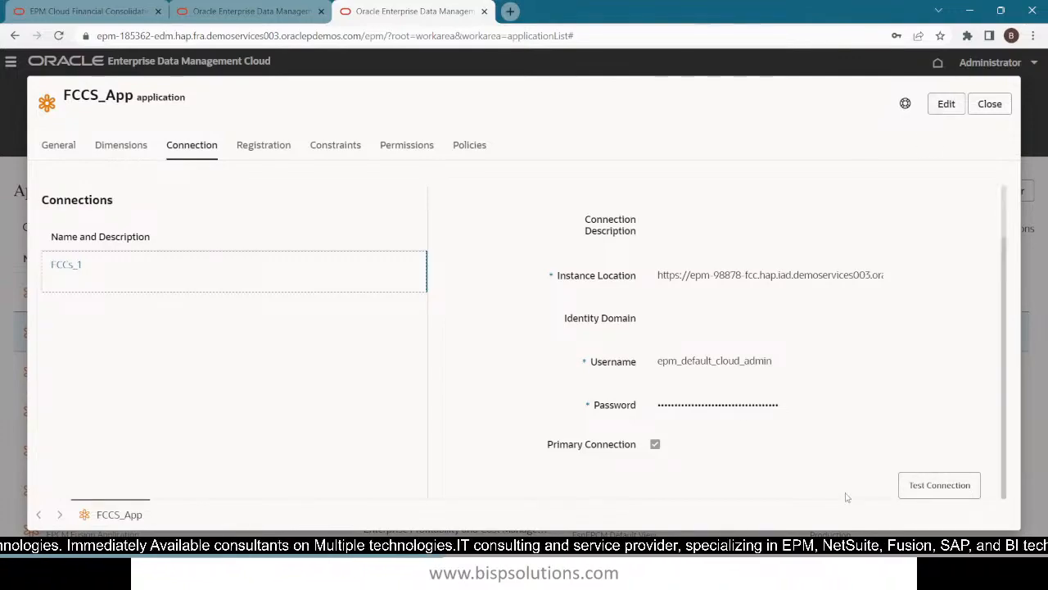
click(924, 484)
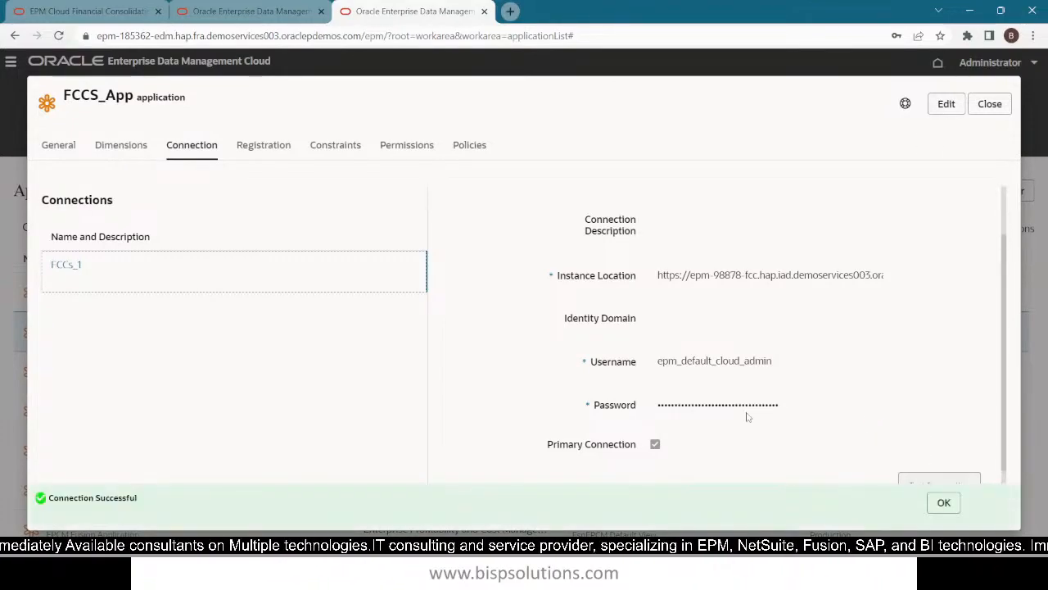
click(943, 503)
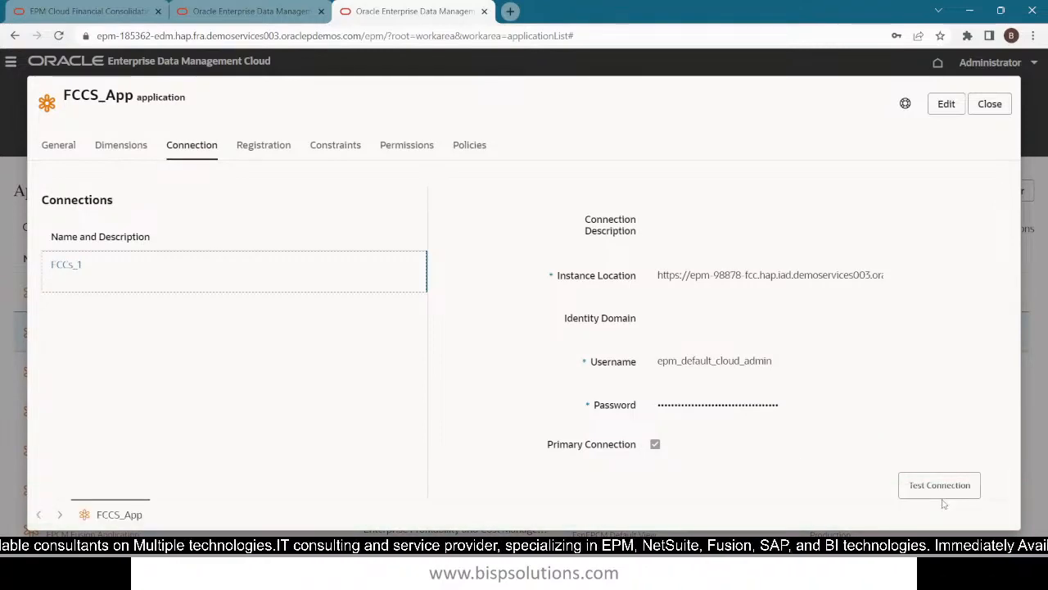
- Review FCCS_App's registration summary down to the Location attribute, and check its constraints
click(264, 144)
scroll(365, 169, down, 2)
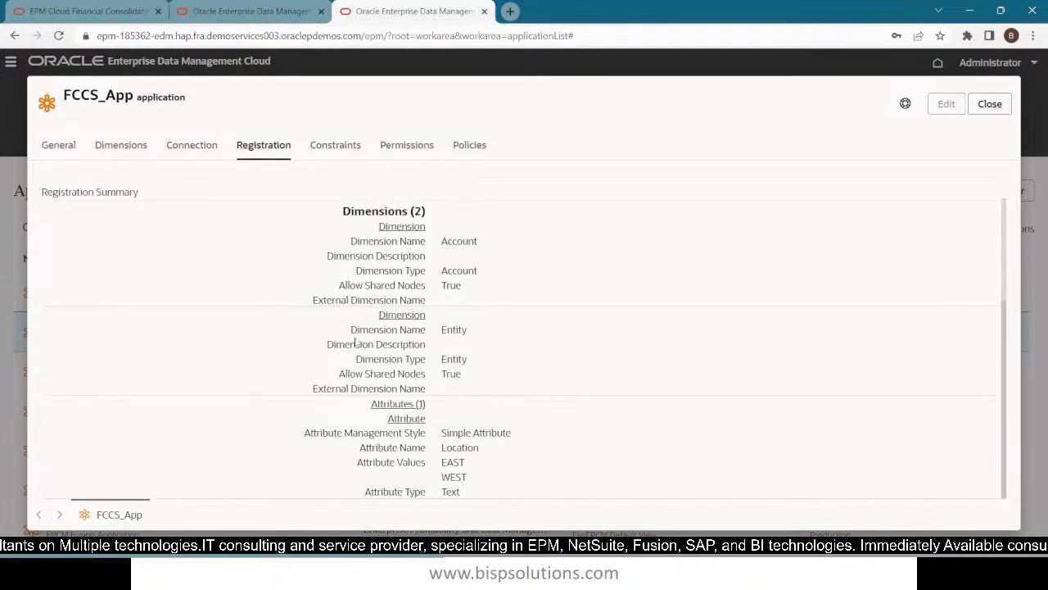
click(335, 146)
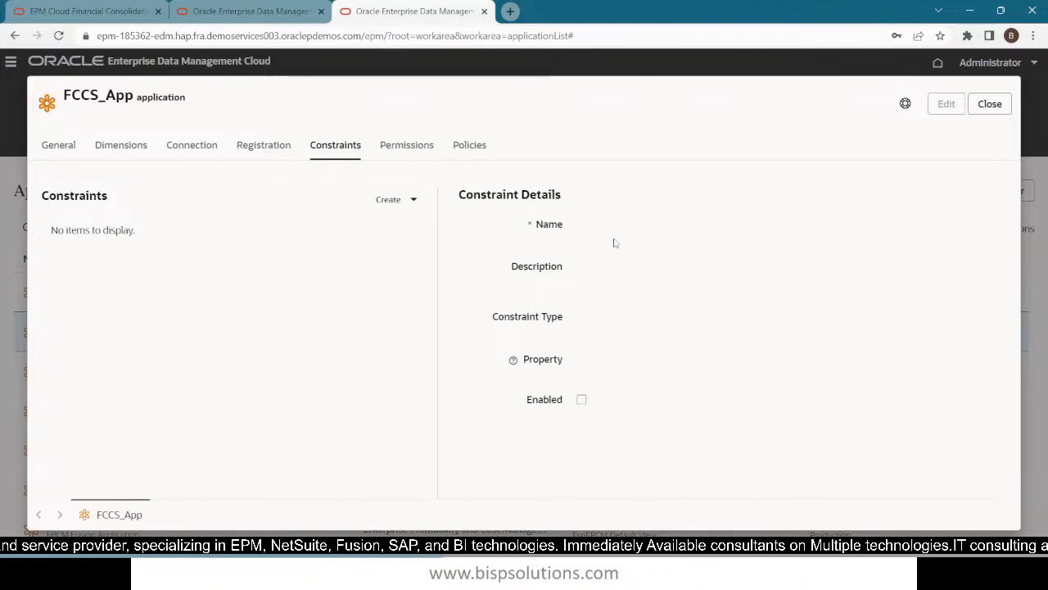
- Examine FCCS_App's user and group permissions and its policies, saving the permissions without any change, and close the inspection
click(406, 147)
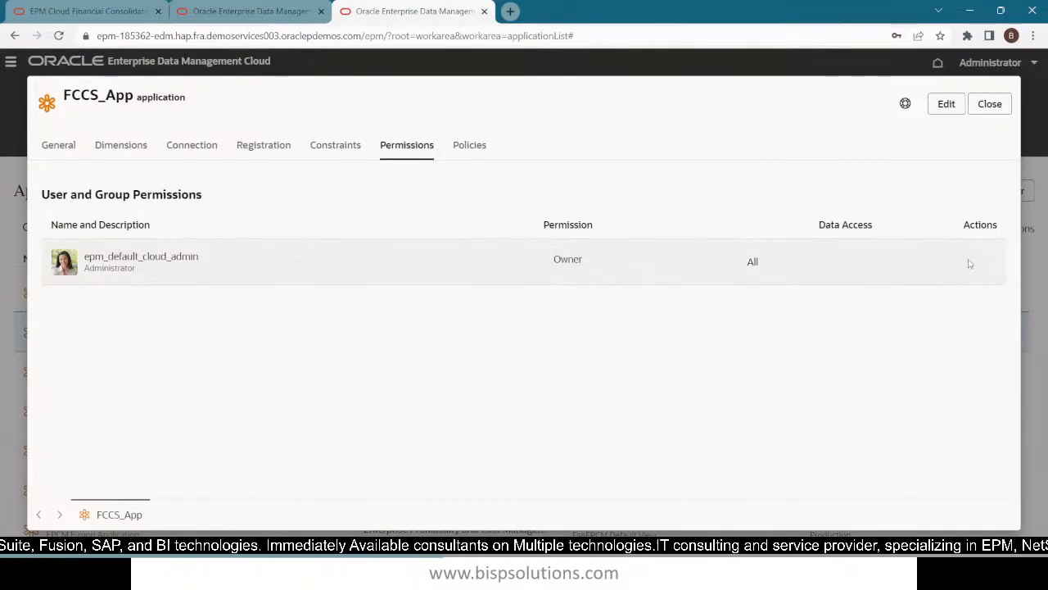
click(946, 104)
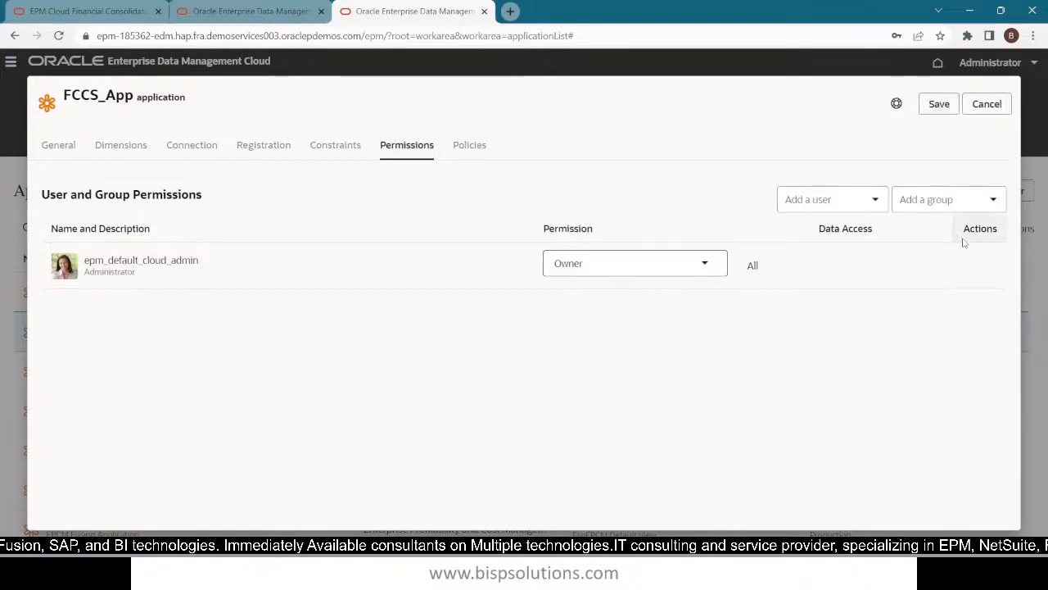
click(981, 266)
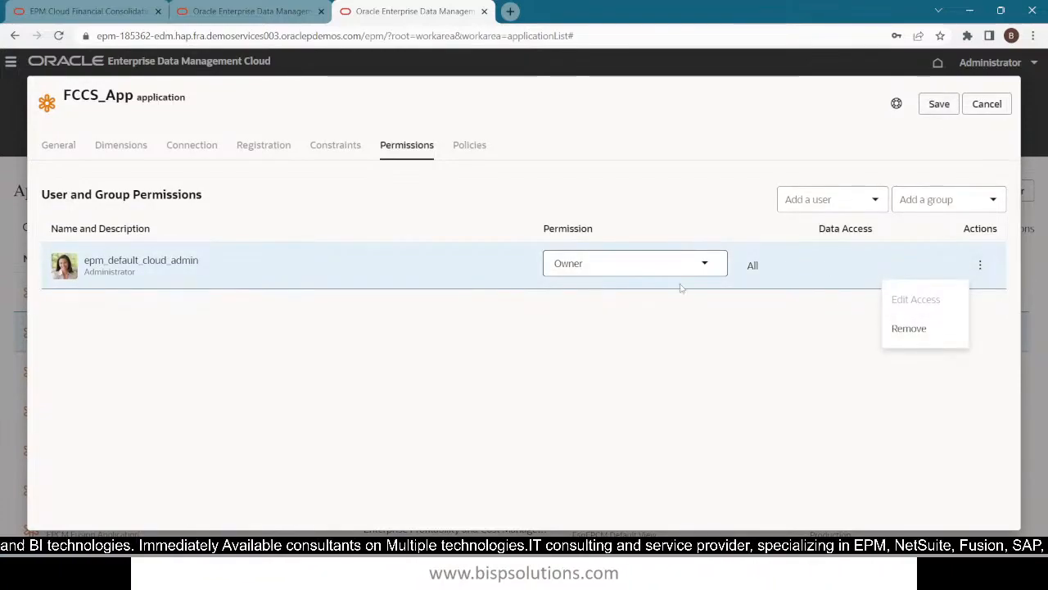
click(854, 374)
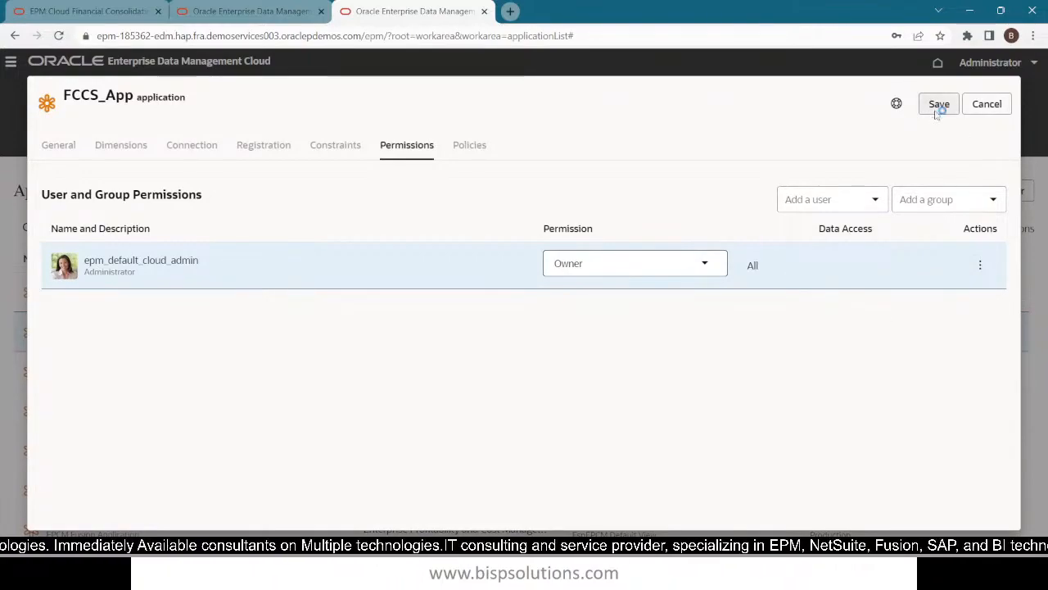
click(939, 105)
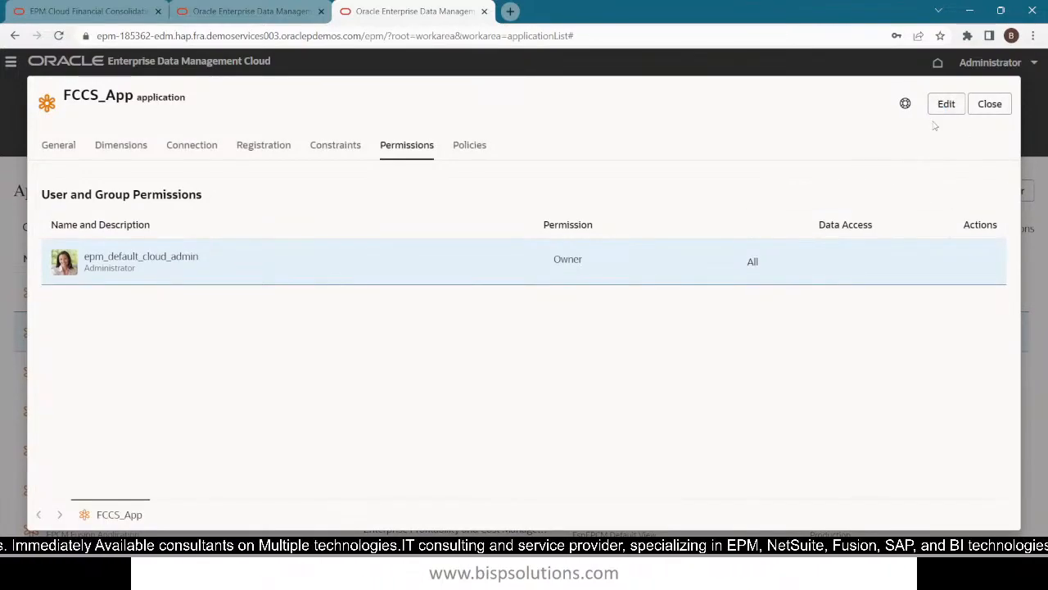
click(940, 104)
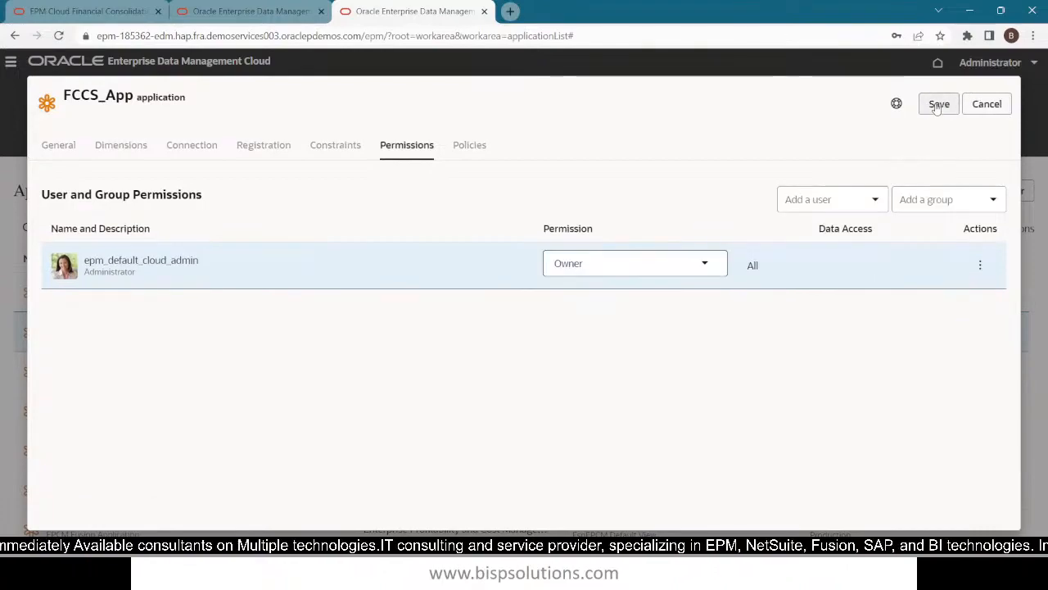
click(843, 201)
click(854, 144)
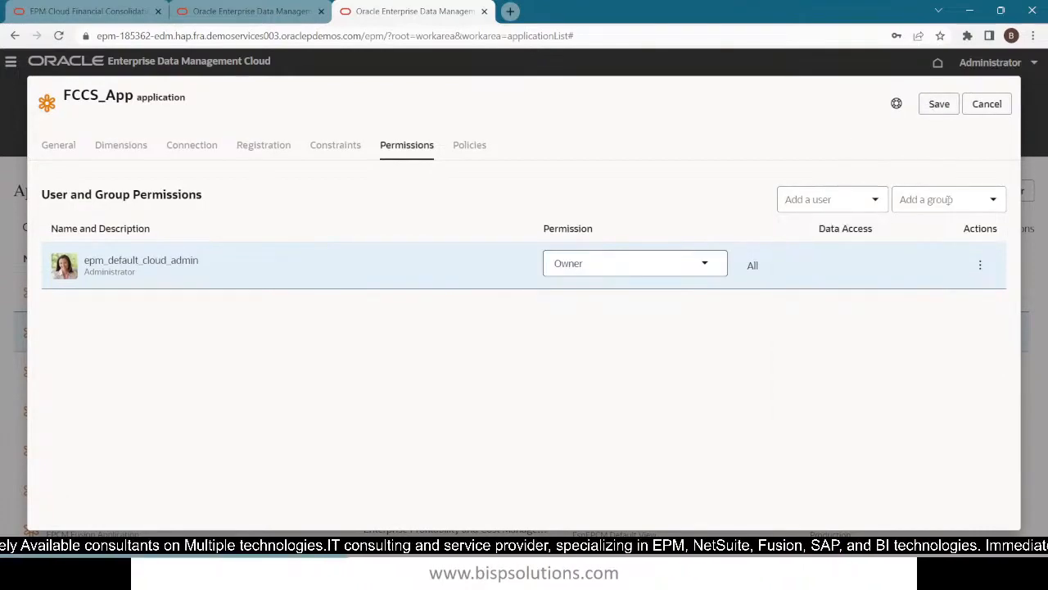
click(940, 104)
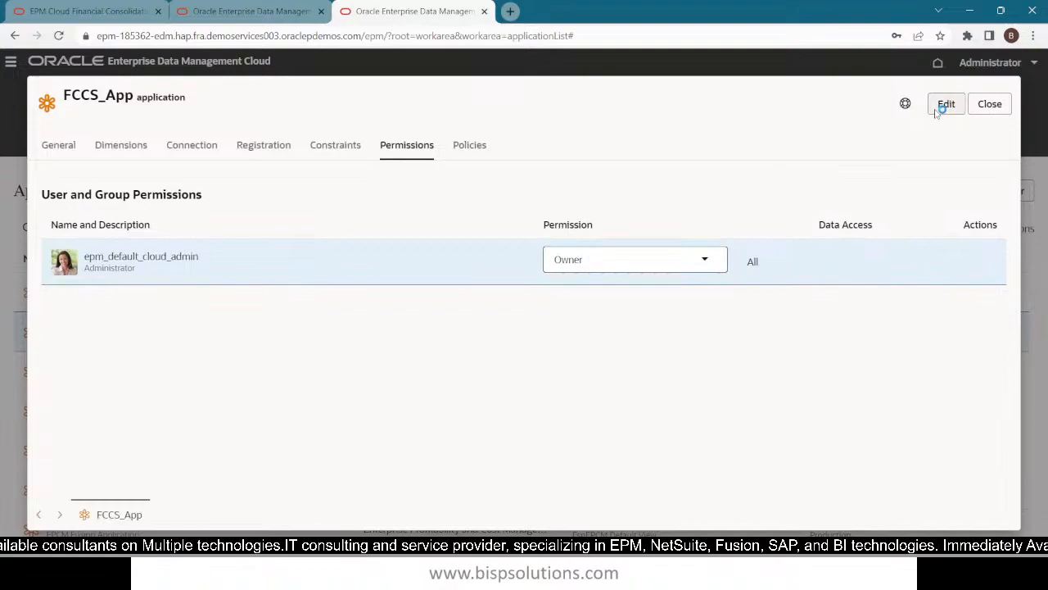
click(471, 151)
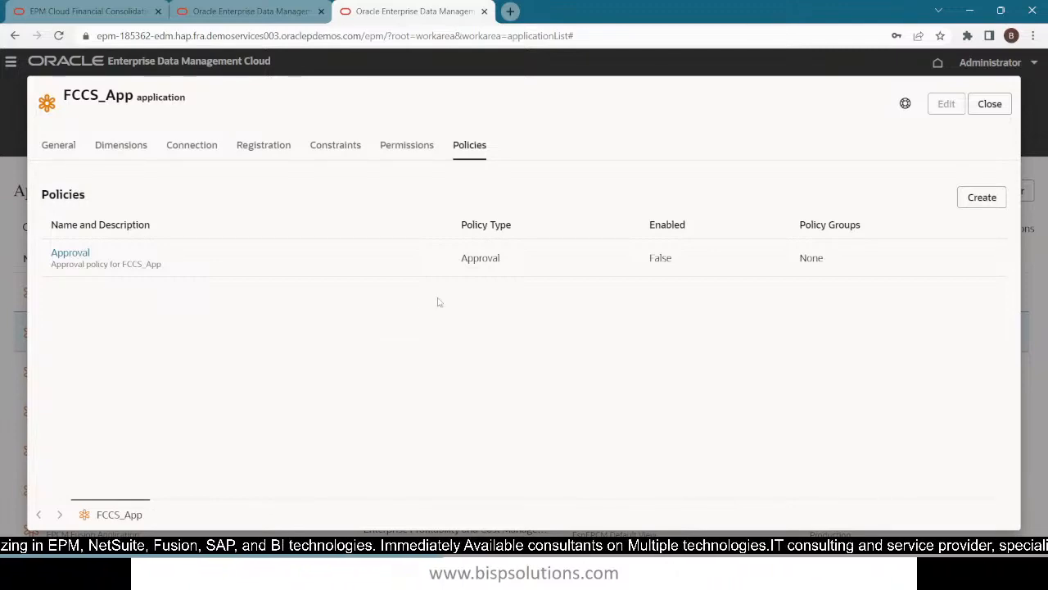
click(990, 104)
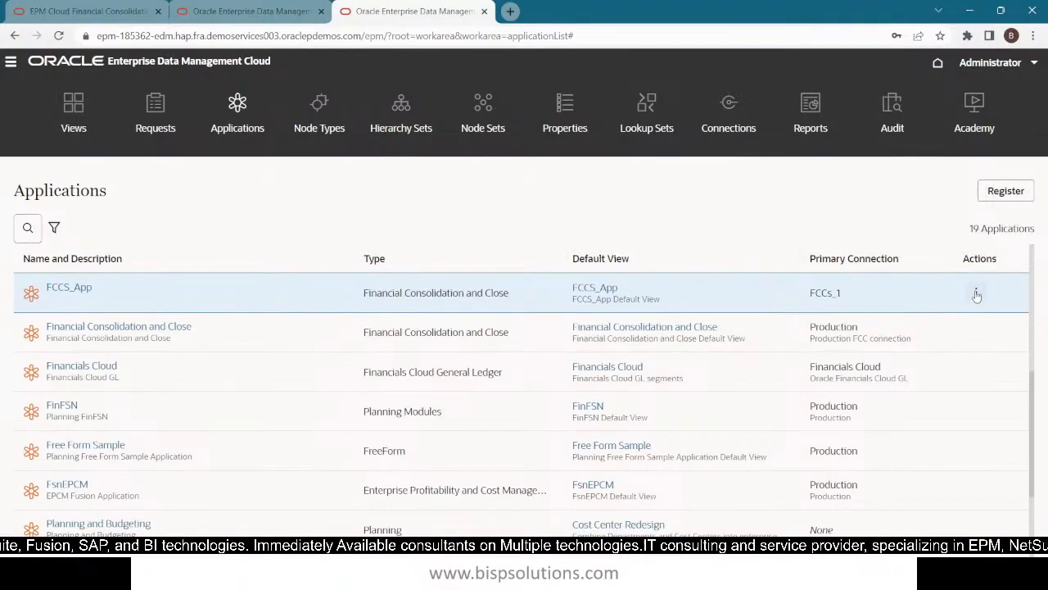
- View FCCS_App's application settings in the registration modification, close it without changes, and check the filter options of the applications list
click(977, 293)
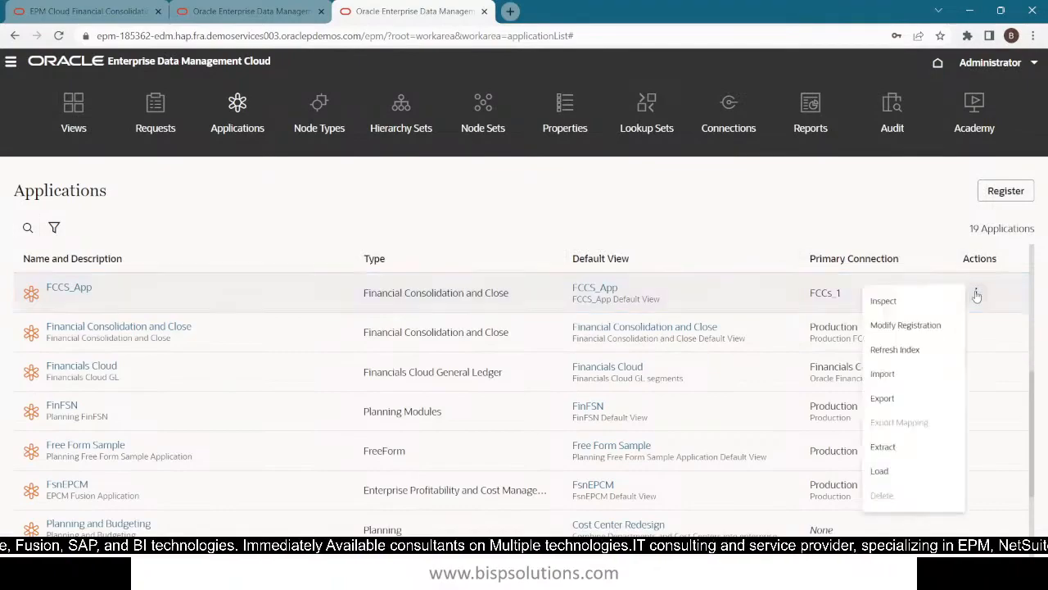
click(894, 333)
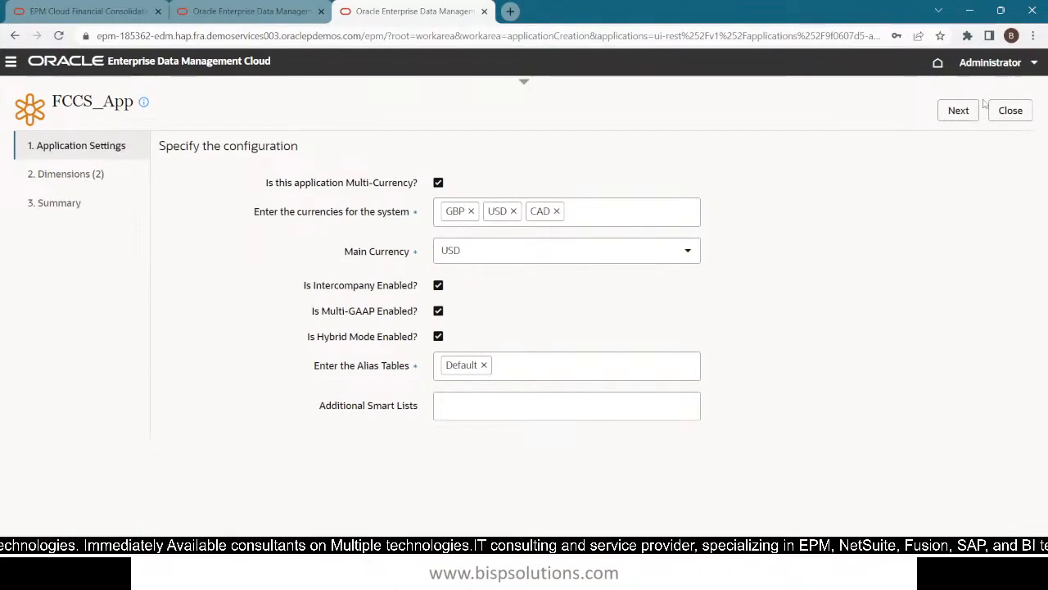
click(1007, 115)
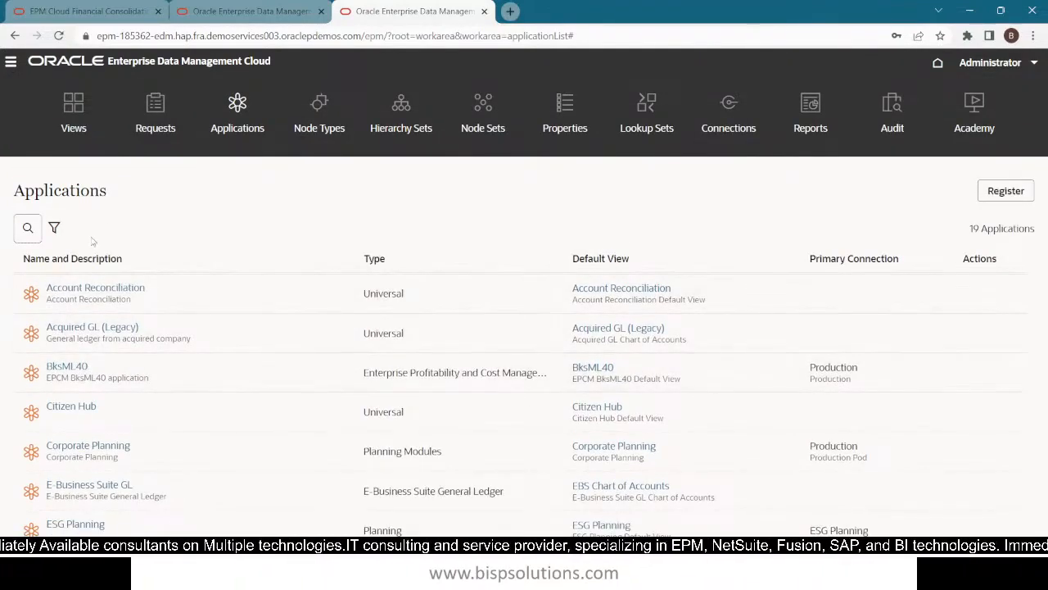
click(53, 230)
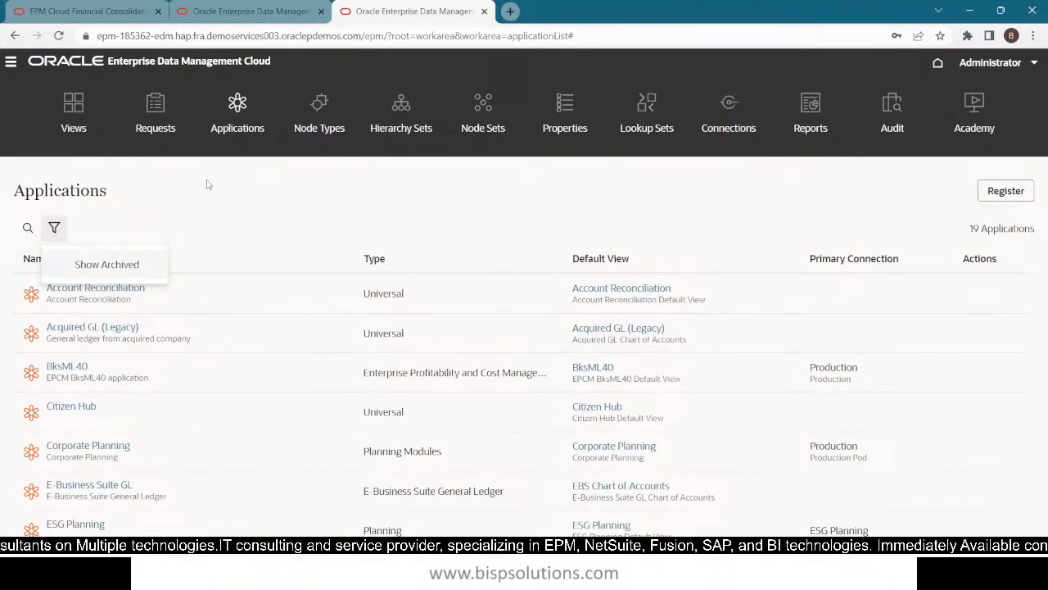
click(277, 166)
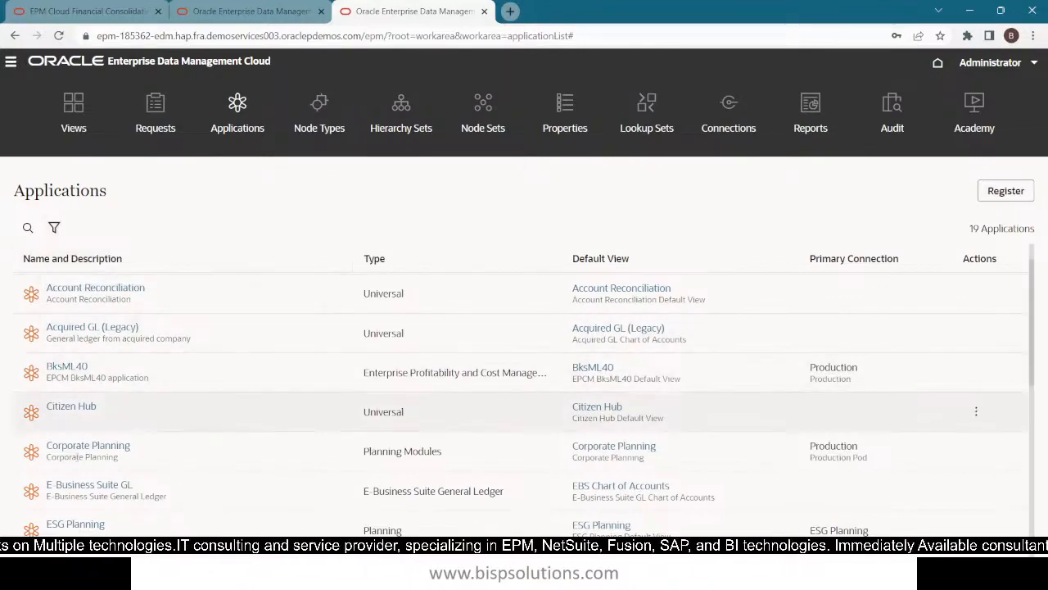
- Set FCCS_App's status to Archived, save the general settings and close the inspection
scroll(129, 385, up, 1)
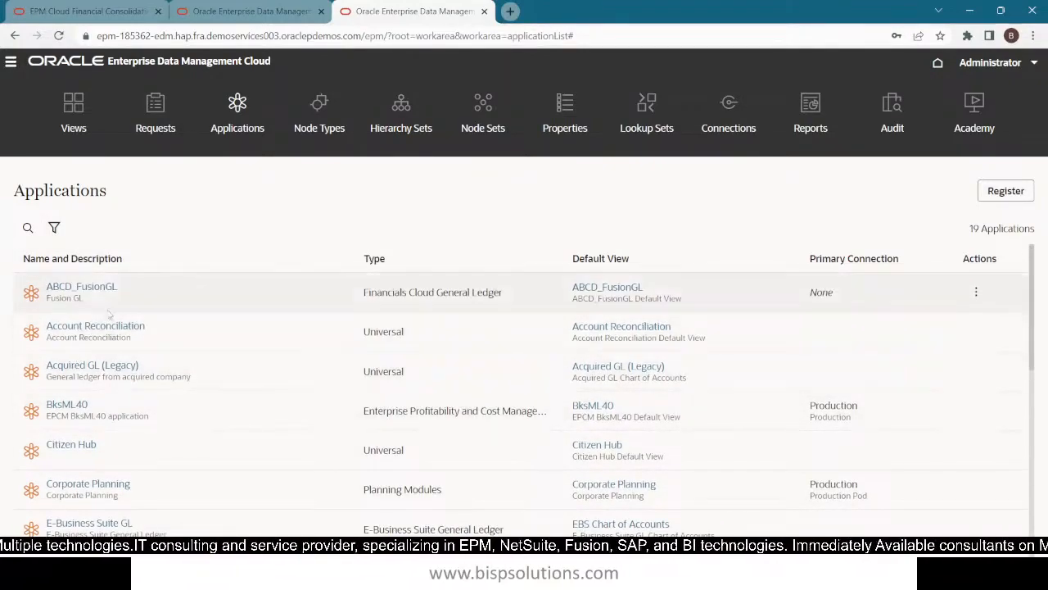
scroll(166, 424, down, 2)
scroll(166, 424, down, 2)
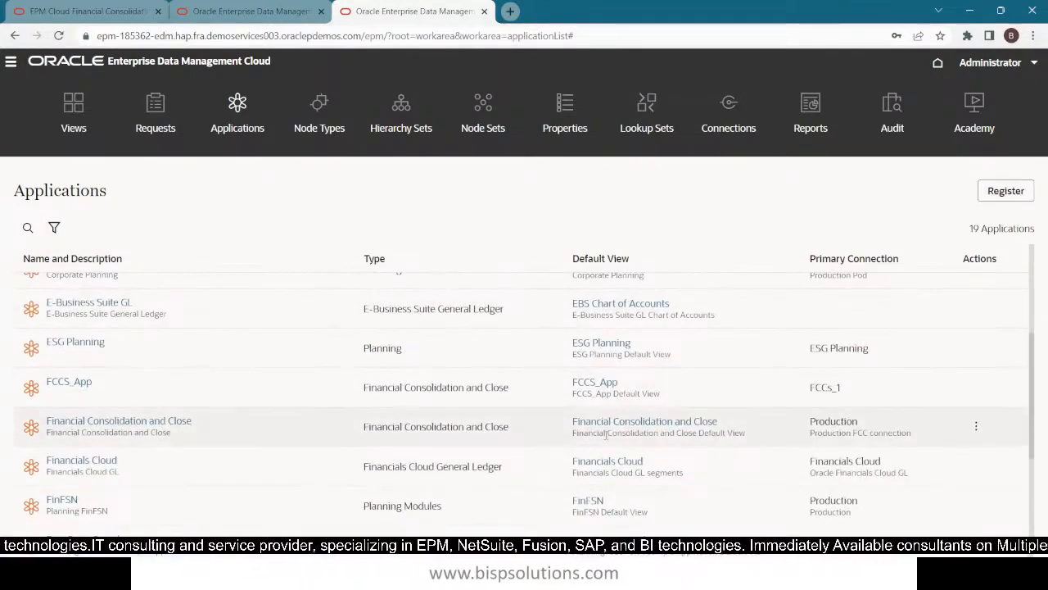
click(975, 387)
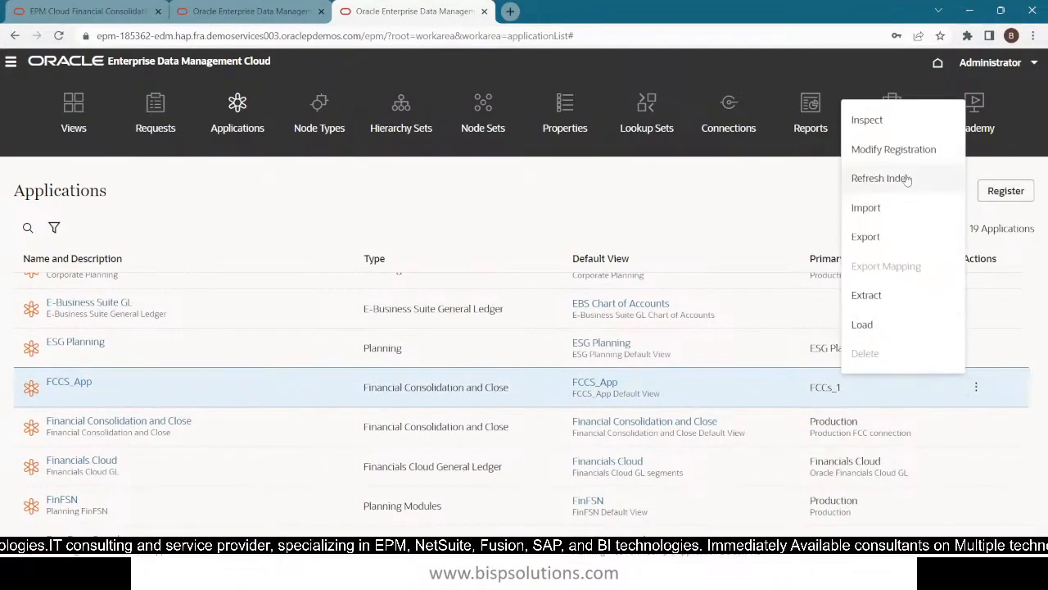
click(870, 121)
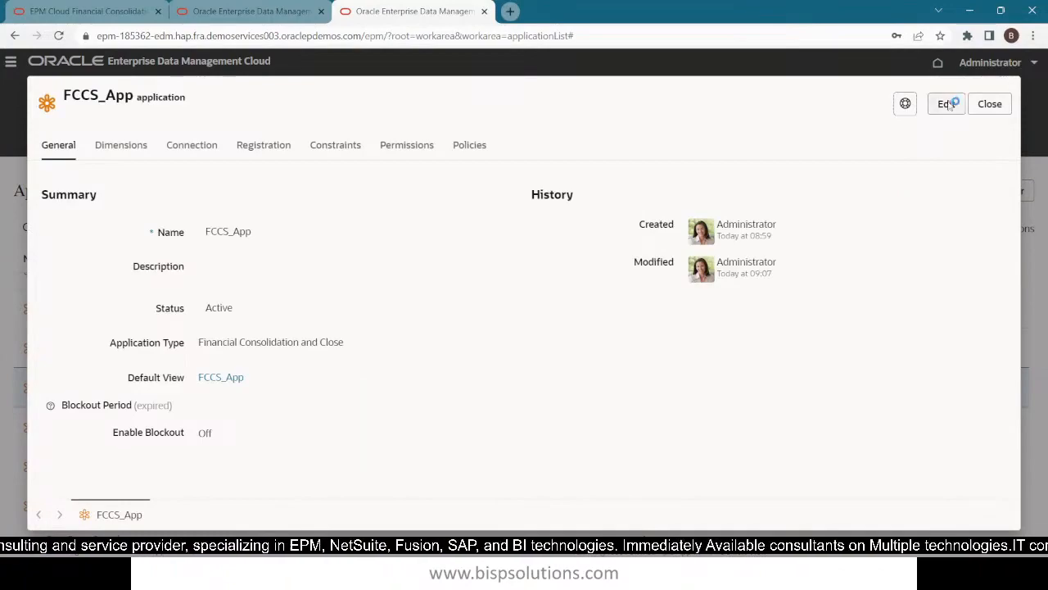
click(945, 104)
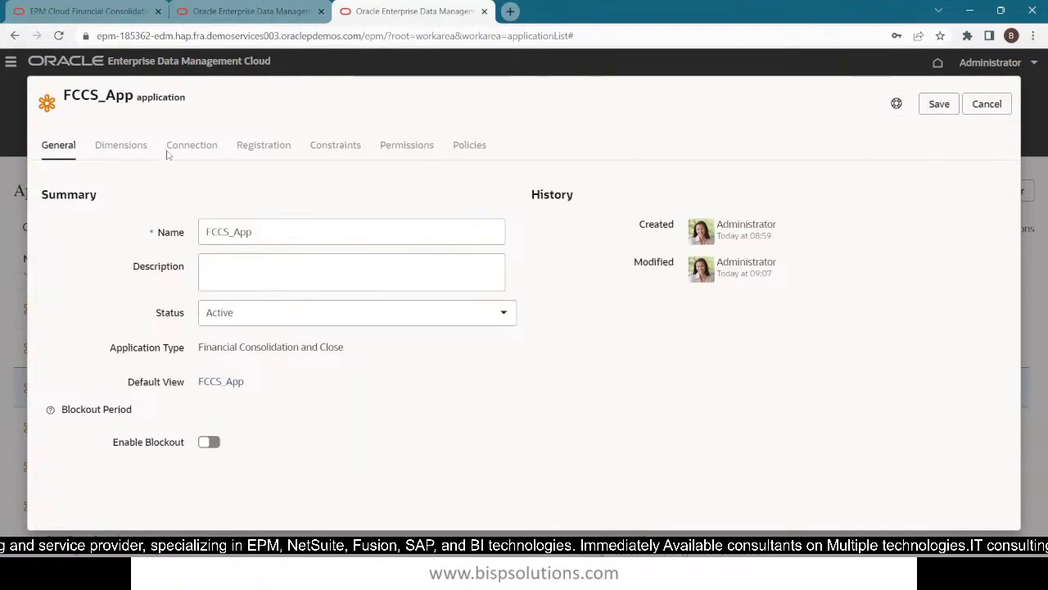
click(285, 319)
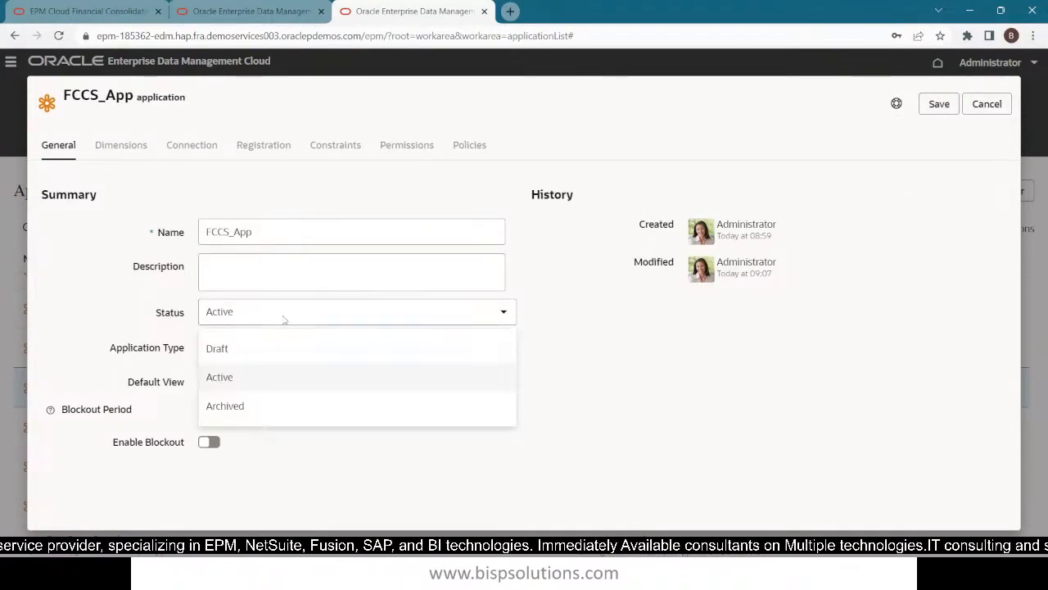
click(277, 405)
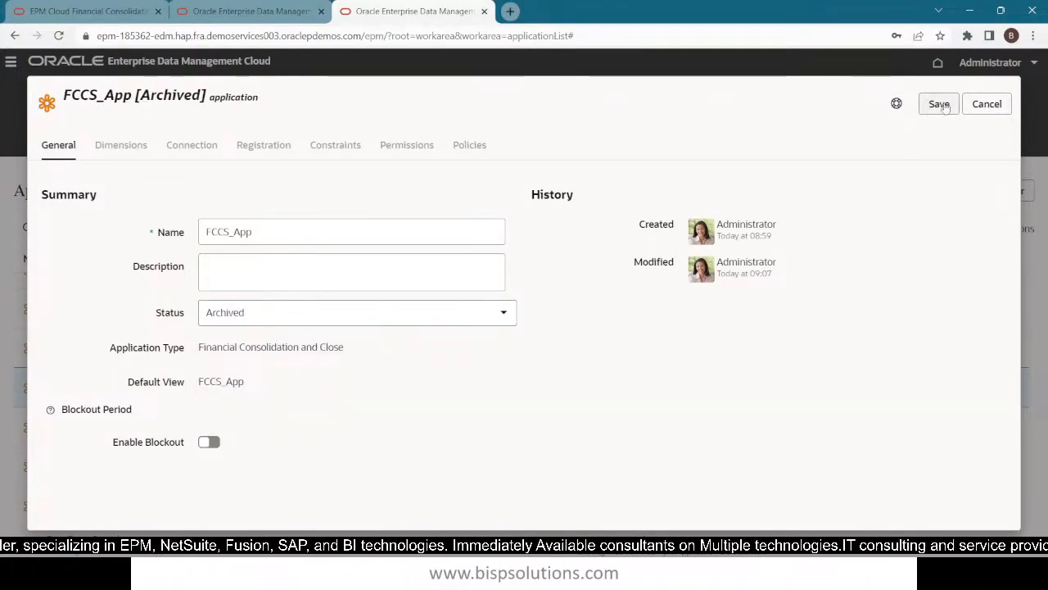
click(940, 104)
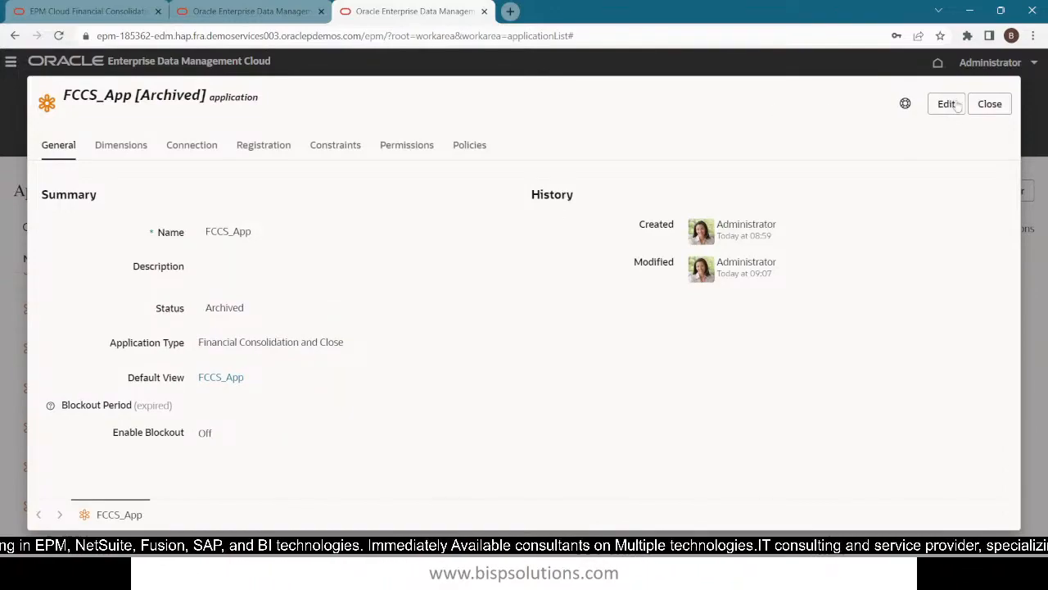
click(988, 104)
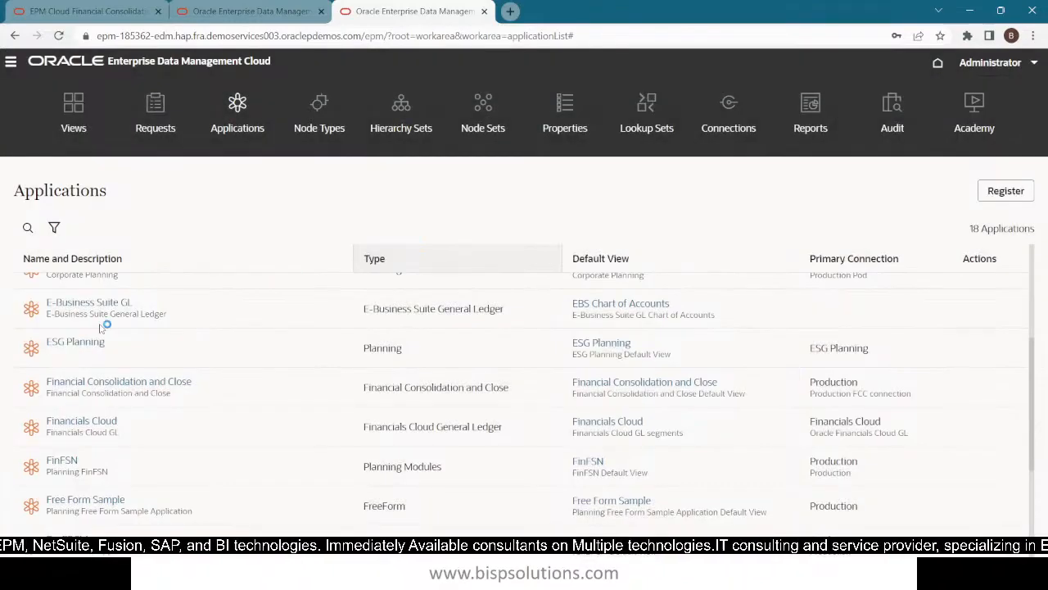
- Filter the applications list to show archived applications and locate FCCS_App
click(55, 228)
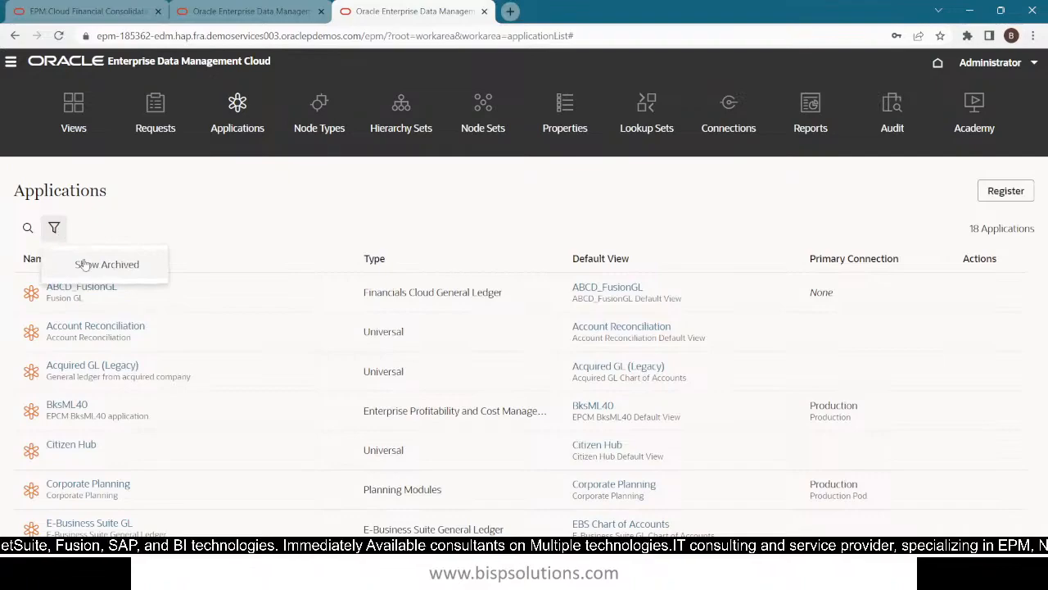
click(85, 263)
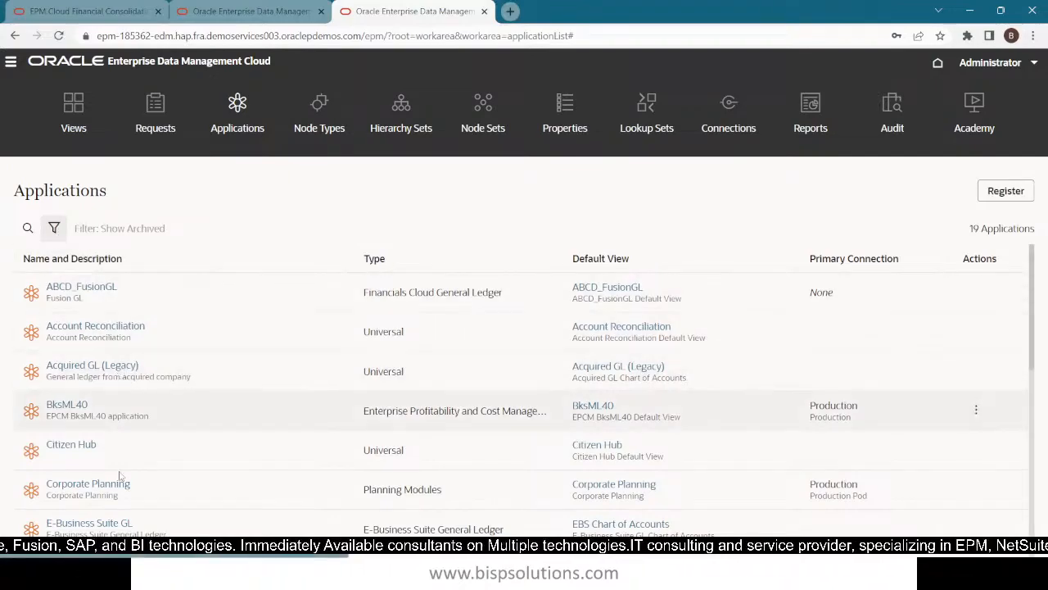
scroll(123, 472, down, 5)
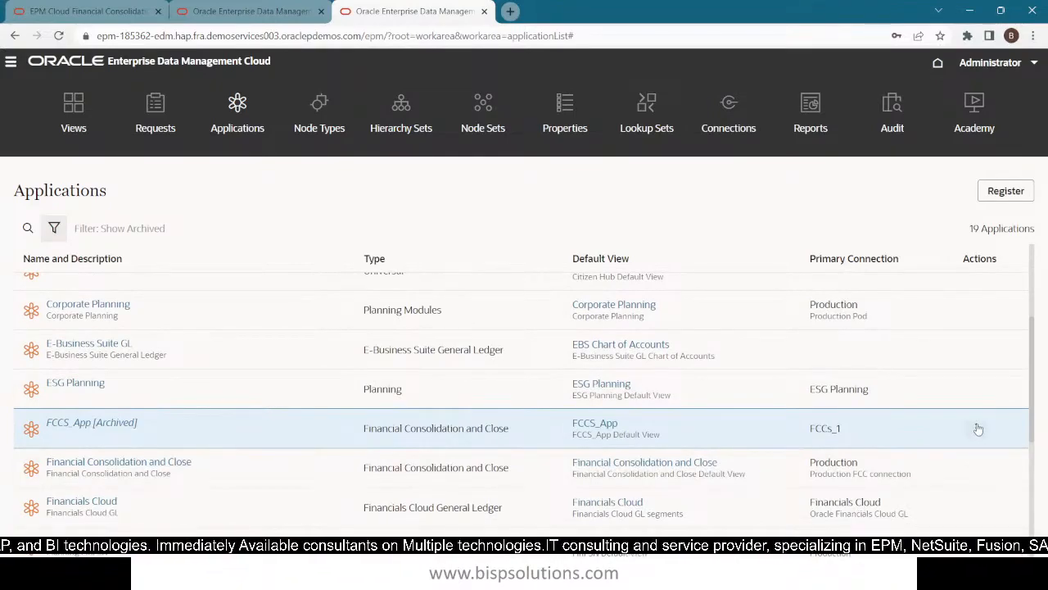
- Inspect the archived FCCS_App application, set its status to Active, save the general settings and close the inspection
click(977, 428)
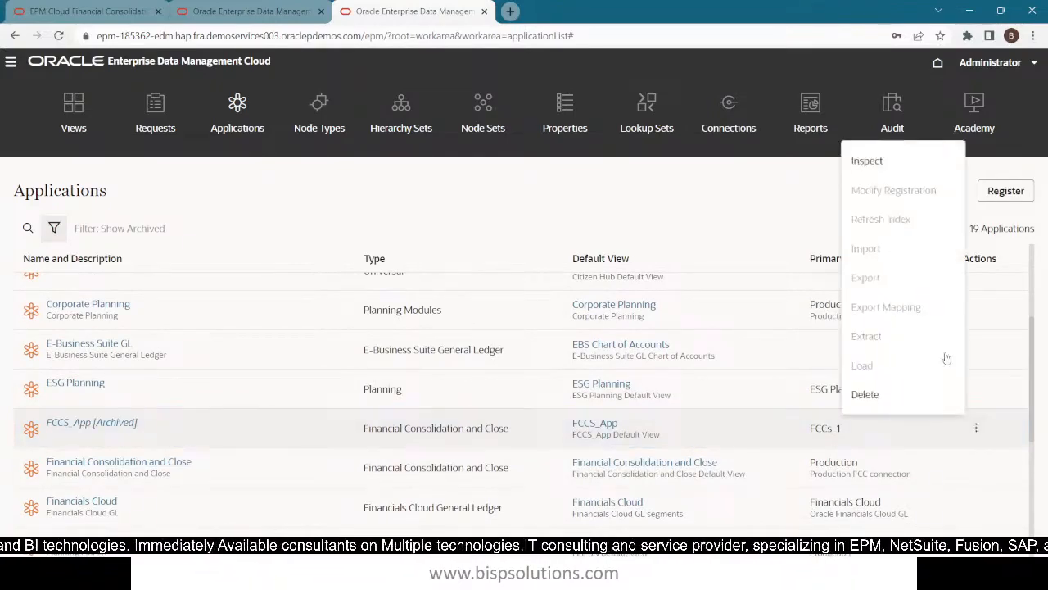
click(868, 161)
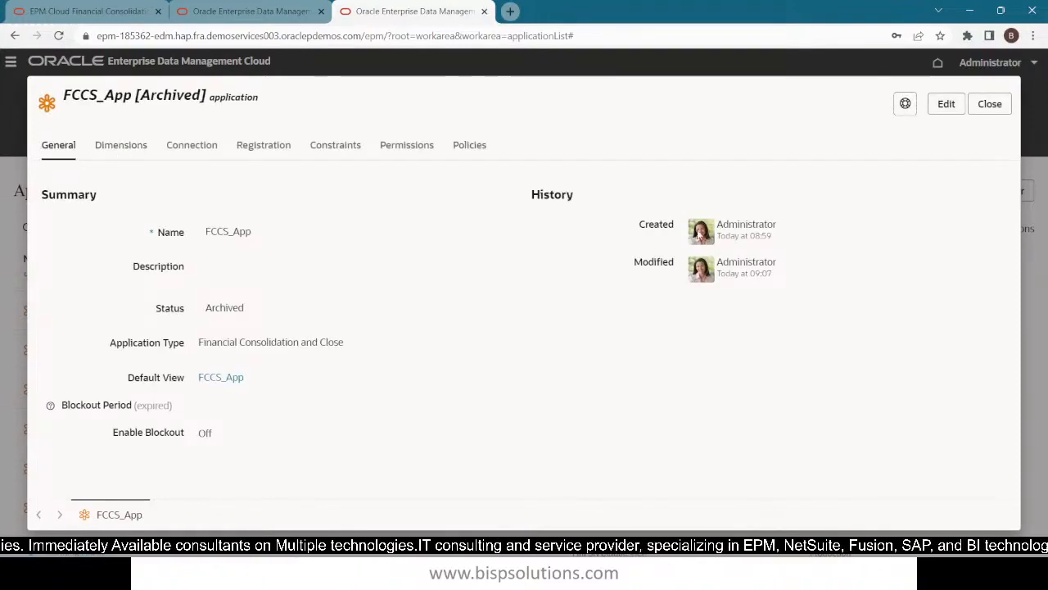
click(947, 105)
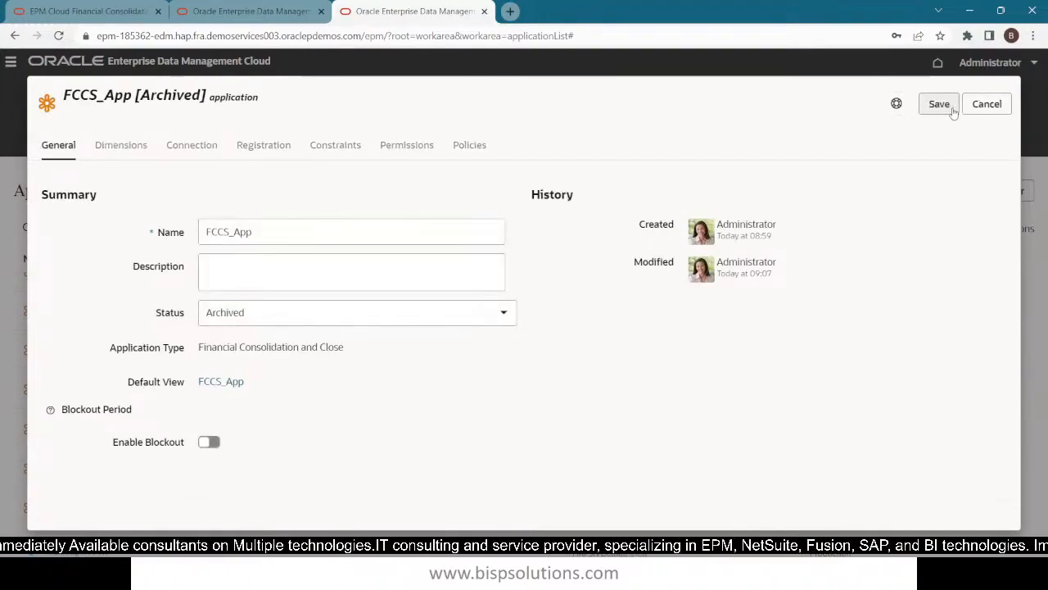
click(279, 321)
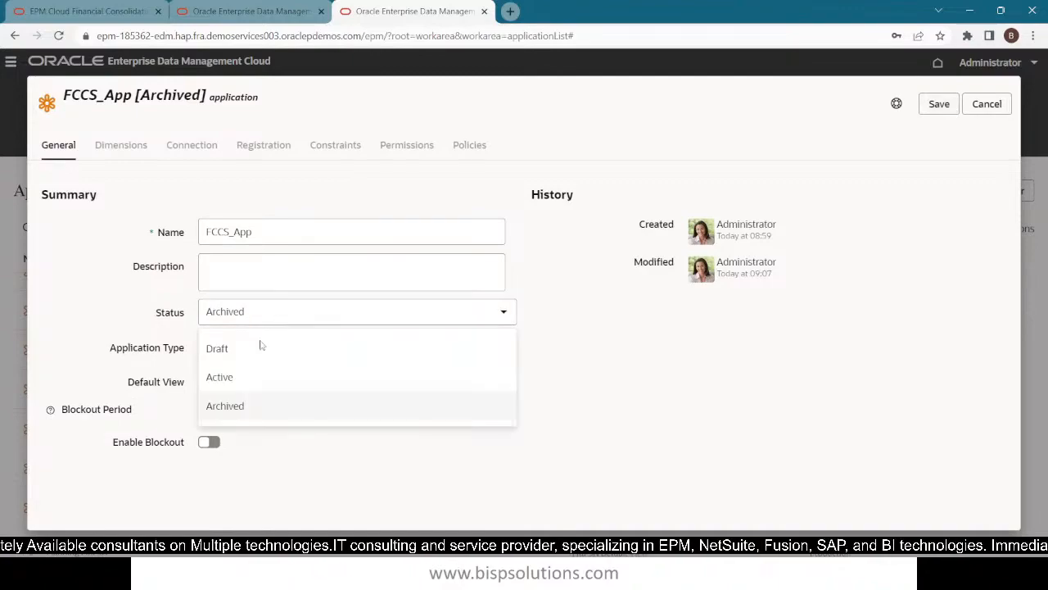
click(246, 379)
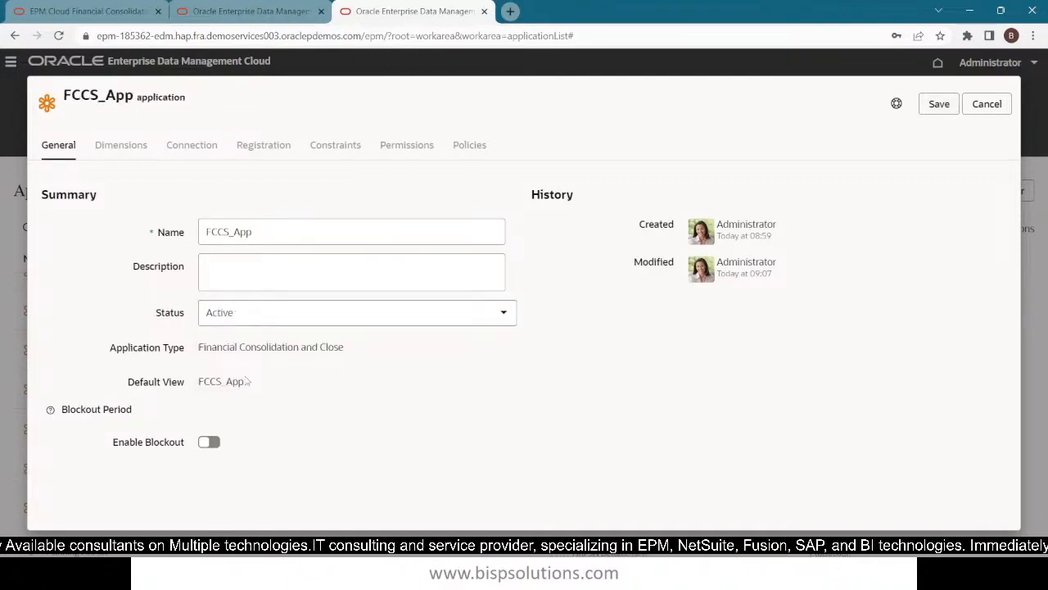
click(934, 104)
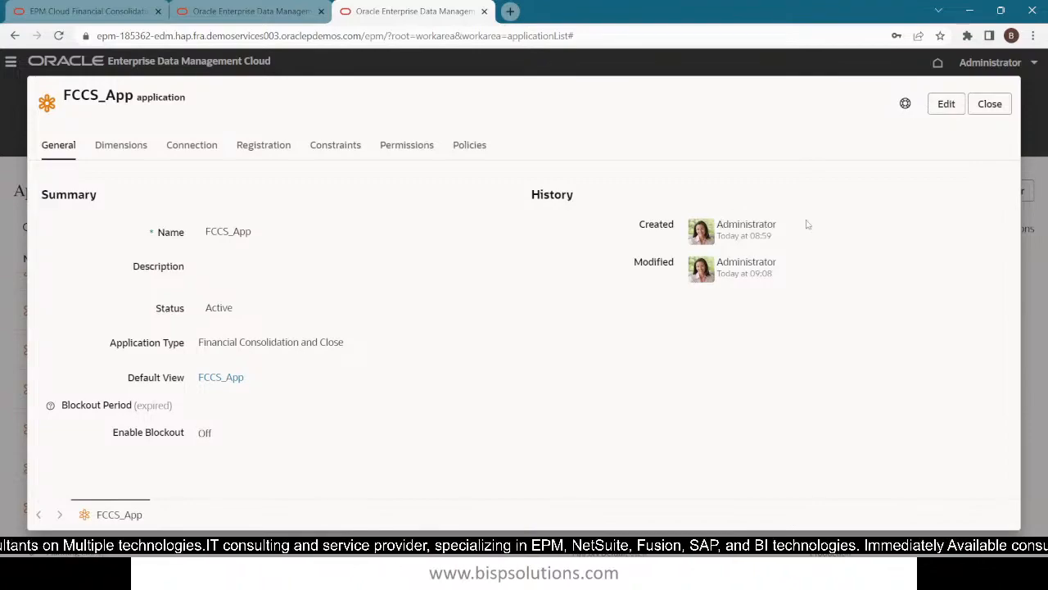
click(990, 105)
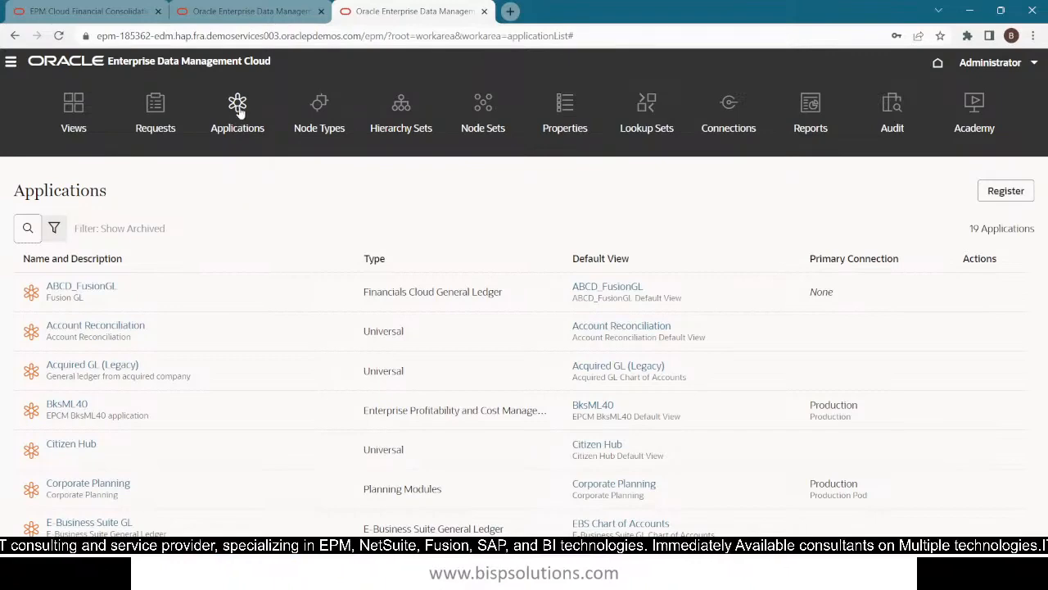
- Locate the FCCS_App default view in the list of views and open it
click(71, 112)
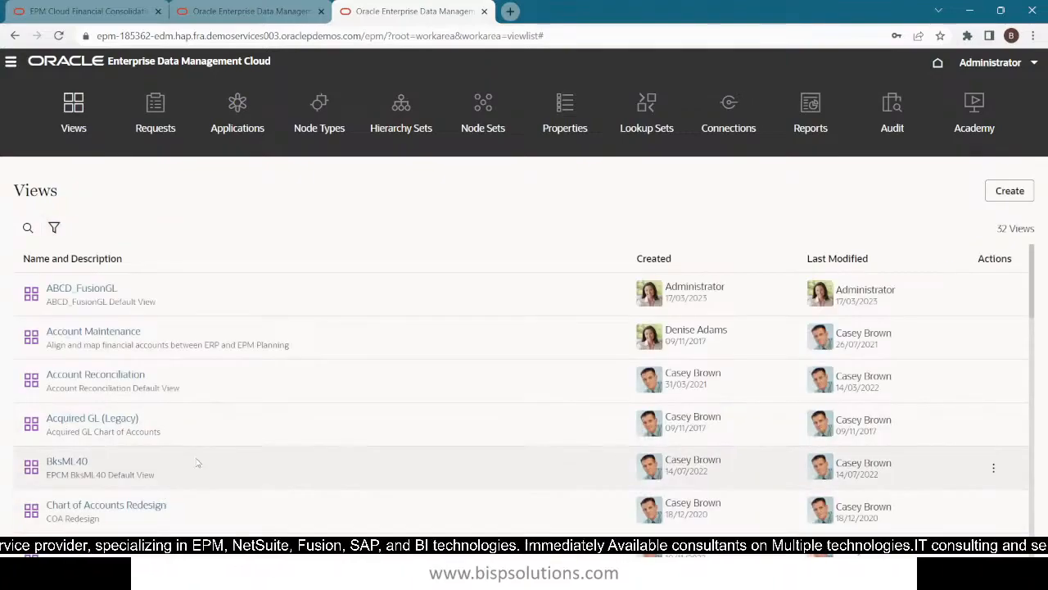
scroll(196, 463, down, 2)
scroll(197, 463, down, 5)
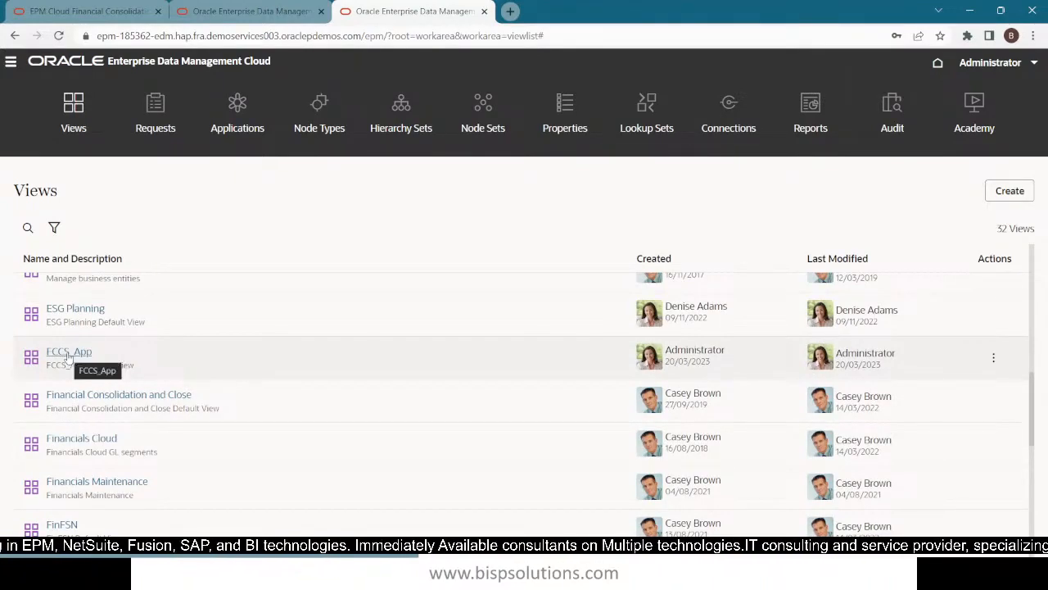
click(69, 357)
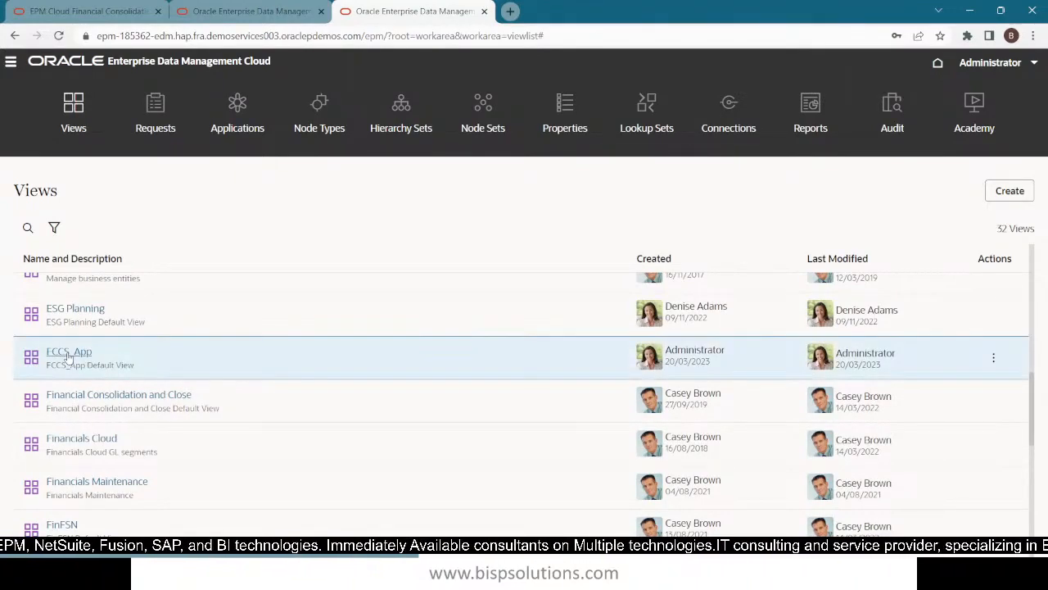